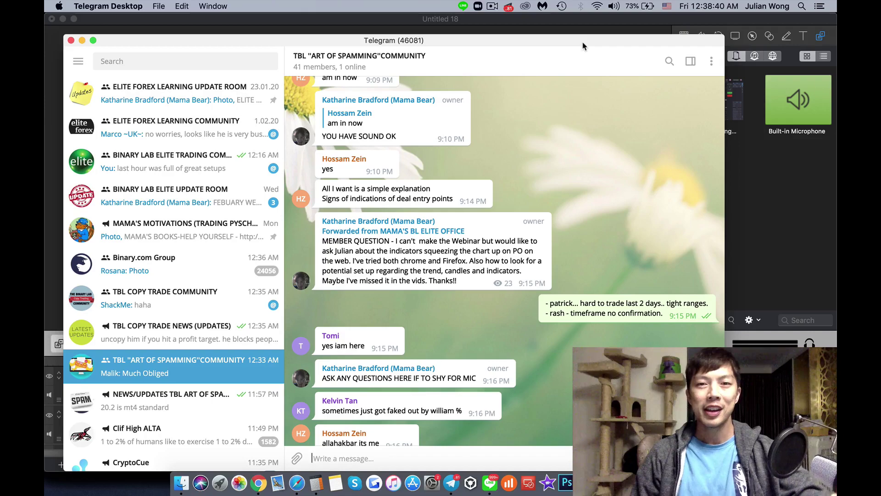
{"action": "scroll", "coordinate": [559, 233], "scroll_direction": "down", "scroll_amount": 8}
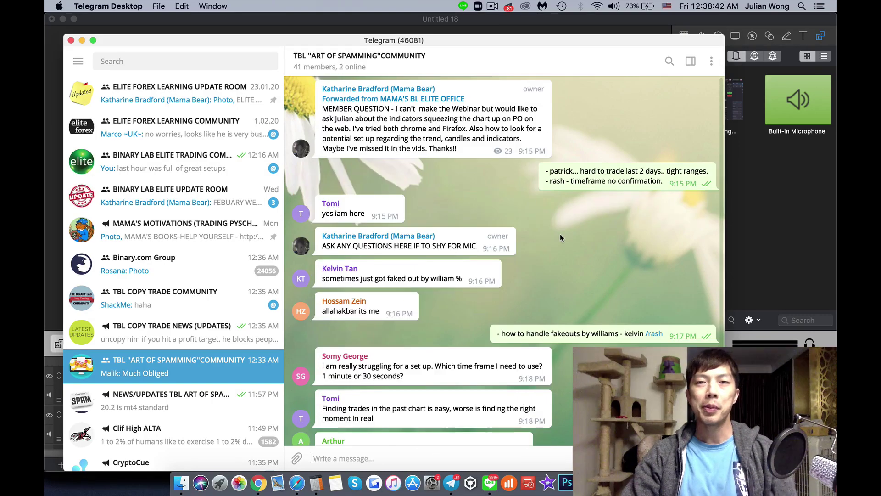
{"action": "scroll", "coordinate": [491, 271], "scroll_direction": "down", "scroll_amount": 5}
{"action": "scroll", "coordinate": [563, 191], "scroll_direction": "down", "scroll_amount": 5}
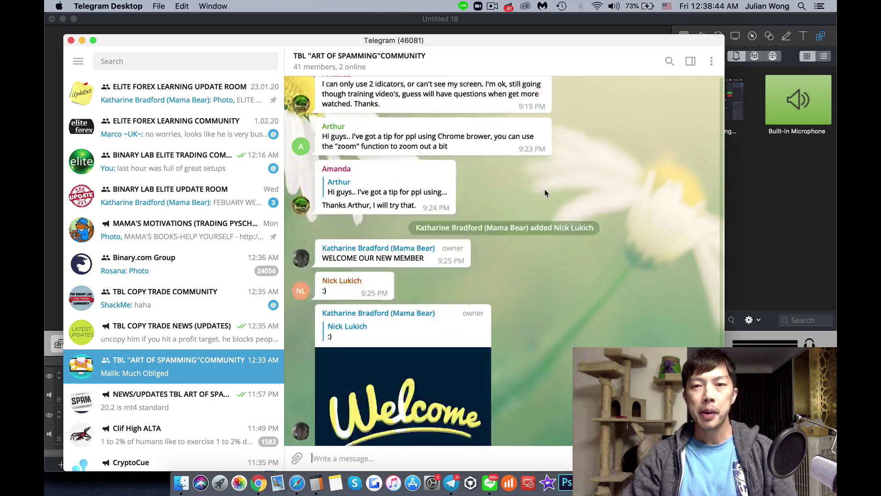
{"action": "scroll", "coordinate": [563, 191], "scroll_direction": "down", "scroll_amount": 5}
{"action": "scroll", "coordinate": [563, 191], "scroll_direction": "down", "scroll_amount": 5}
{"action": "scroll", "coordinate": [563, 187], "scroll_direction": "down", "scroll_amount": 5}
{"action": "scroll", "coordinate": [564, 187], "scroll_direction": "down", "scroll_amount": 3}
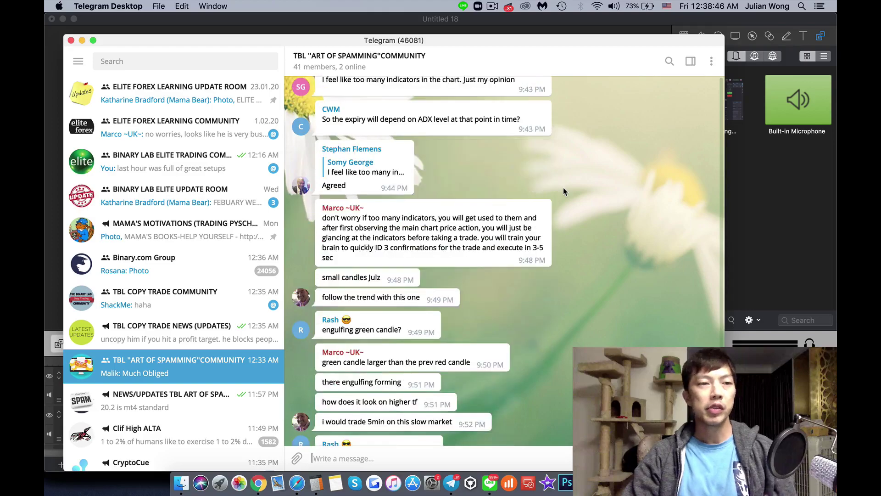
{"action": "scroll", "coordinate": [562, 187], "scroll_direction": "down", "scroll_amount": 3}
{"action": "scroll", "coordinate": [566, 187], "scroll_direction": "down", "scroll_amount": 8}
{"action": "scroll", "coordinate": [566, 187], "scroll_direction": "down", "scroll_amount": 5}
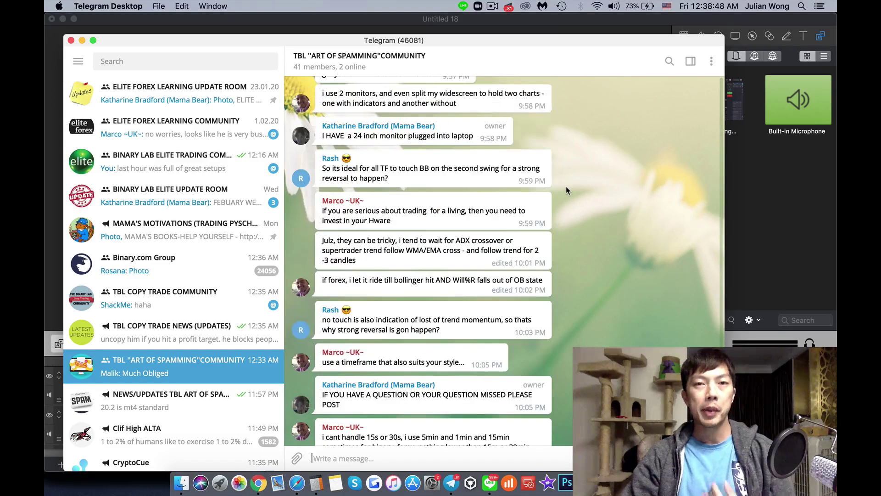
{"action": "scroll", "coordinate": [571, 178], "scroll_direction": "down", "scroll_amount": 5}
{"action": "scroll", "coordinate": [573, 179], "scroll_direction": "down", "scroll_amount": 5}
{"action": "scroll", "coordinate": [576, 181], "scroll_direction": "down", "scroll_amount": 5}
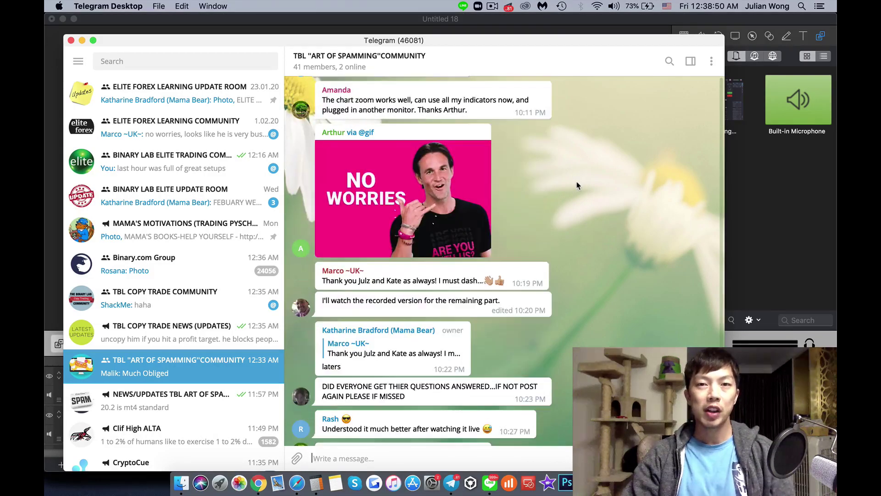
{"action": "scroll", "coordinate": [577, 187], "scroll_direction": "down", "scroll_amount": 5}
{"action": "scroll", "coordinate": [577, 187], "scroll_direction": "down", "scroll_amount": 5}
{"action": "scroll", "coordinate": [581, 187], "scroll_direction": "down", "scroll_amount": 5}
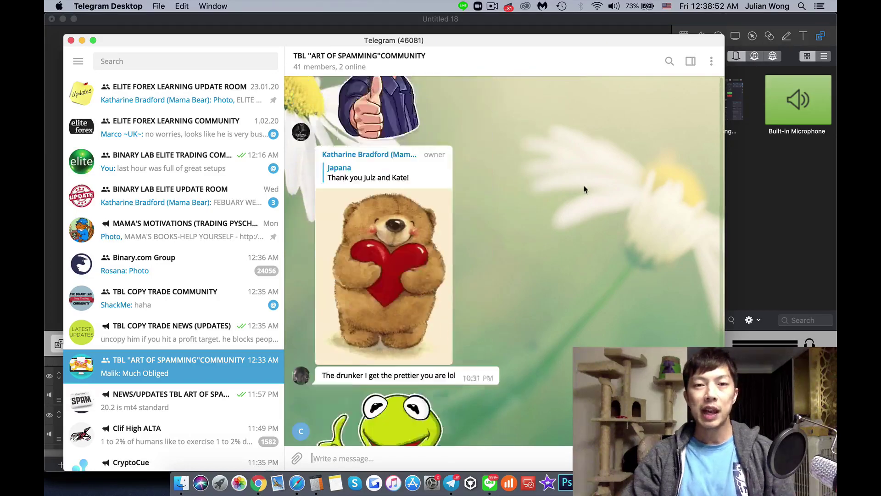
{"action": "scroll", "coordinate": [583, 190], "scroll_direction": "down", "scroll_amount": 3}
{"action": "scroll", "coordinate": [583, 188], "scroll_direction": "down", "scroll_amount": 3}
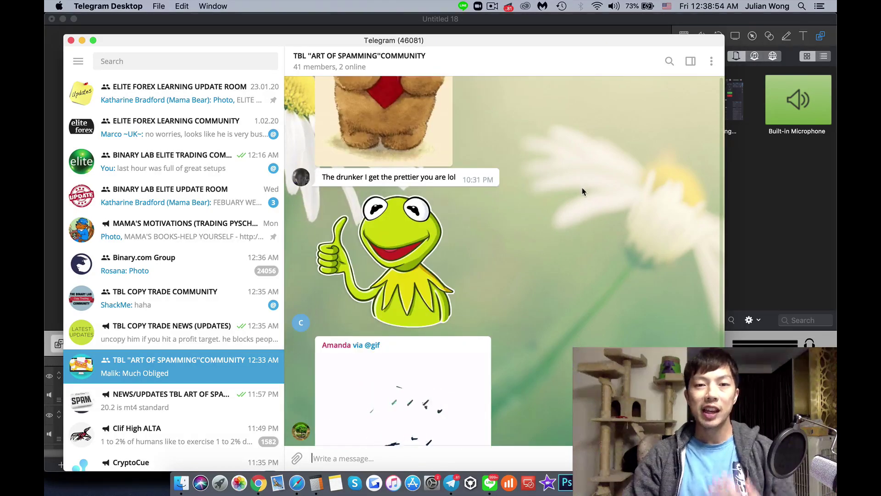
{"action": "scroll", "coordinate": [583, 192], "scroll_direction": "down", "scroll_amount": 5}
{"action": "scroll", "coordinate": [582, 191], "scroll_direction": "down", "scroll_amount": 5}
{"action": "scroll", "coordinate": [581, 191], "scroll_direction": "down", "scroll_amount": 2}
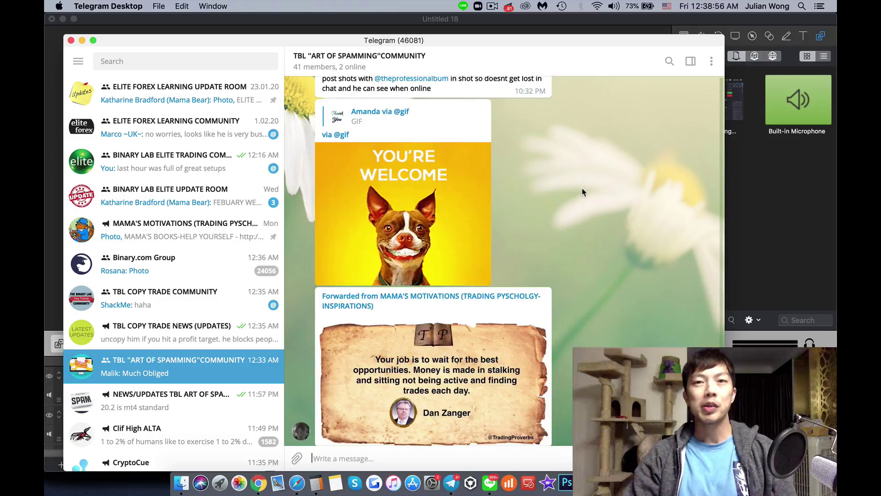
{"action": "scroll", "coordinate": [582, 191], "scroll_direction": "down", "scroll_amount": 2}
{"action": "scroll", "coordinate": [582, 191], "scroll_direction": "down", "scroll_amount": 3}
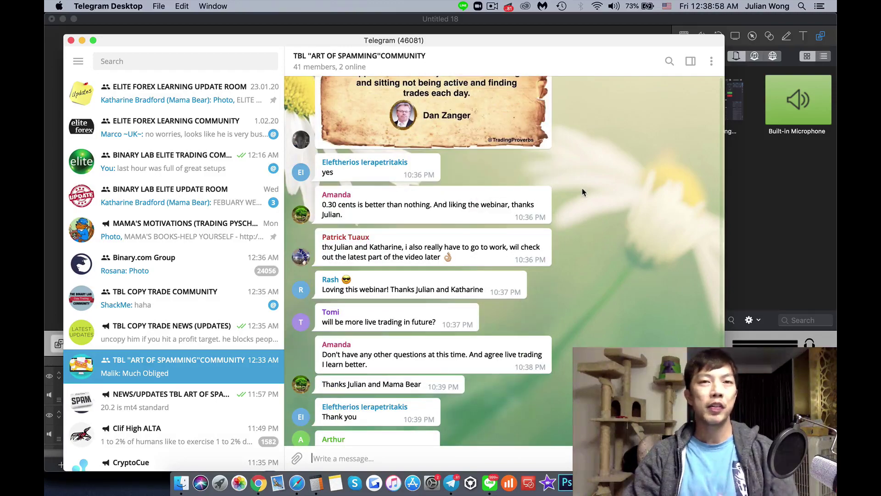
{"action": "scroll", "coordinate": [582, 189], "scroll_direction": "up", "scroll_amount": 1}
{"action": "scroll", "coordinate": [583, 189], "scroll_direction": "down", "scroll_amount": 1}
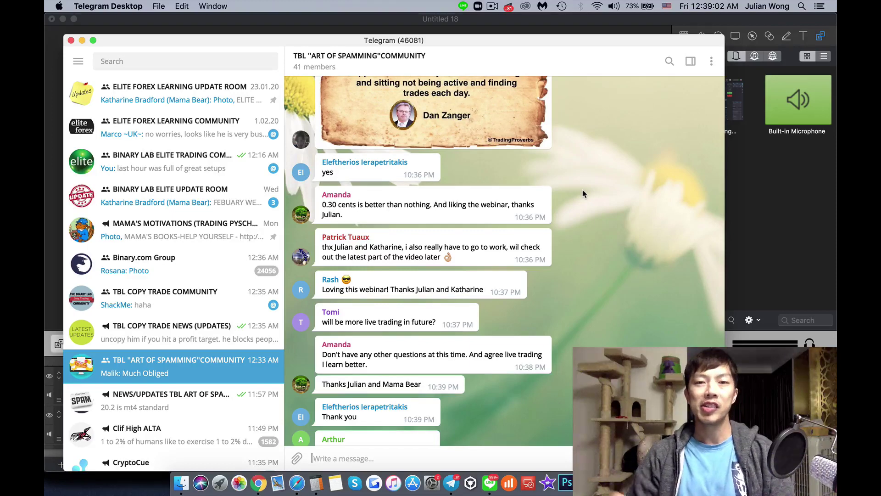
{"action": "scroll", "coordinate": [582, 191], "scroll_direction": "down", "scroll_amount": 2}
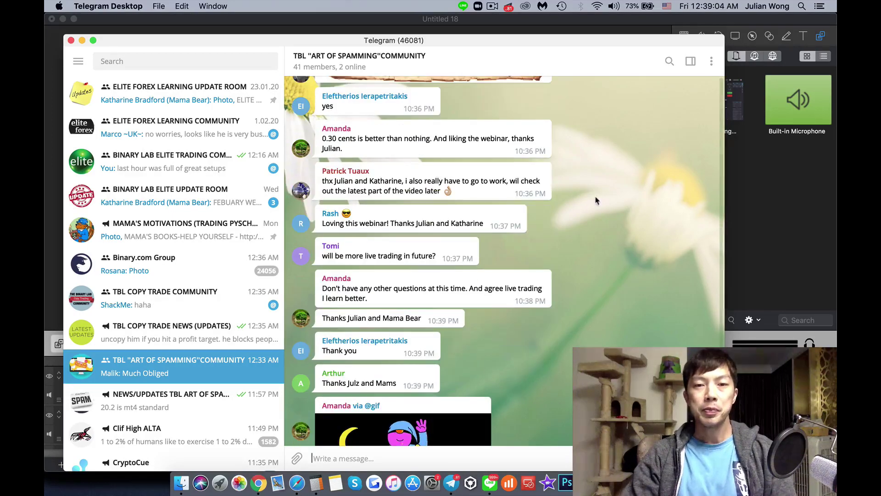
{"action": "scroll", "coordinate": [571, 207], "scroll_direction": "down", "scroll_amount": 3}
{"action": "scroll", "coordinate": [544, 215], "scroll_direction": "down", "scroll_amount": 3}
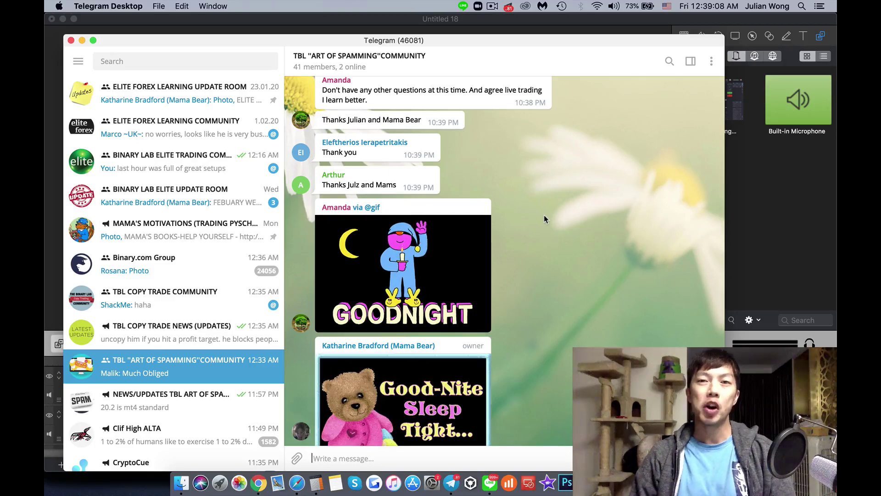
{"action": "scroll", "coordinate": [544, 219], "scroll_direction": "down", "scroll_amount": 1}
{"action": "scroll", "coordinate": [547, 236], "scroll_direction": "down", "scroll_amount": 3}
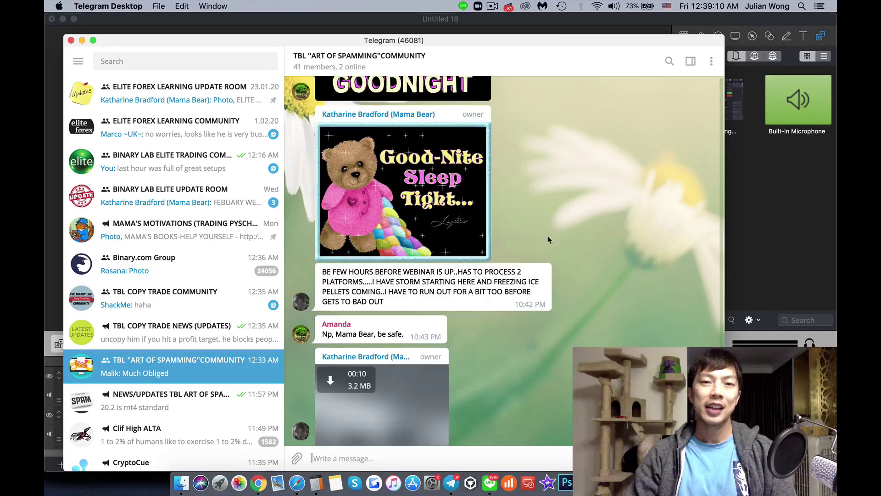
{"action": "scroll", "coordinate": [590, 249], "scroll_direction": "down", "scroll_amount": 3}
{"action": "scroll", "coordinate": [592, 254], "scroll_direction": "down", "scroll_amount": 3}
{"action": "scroll", "coordinate": [594, 257], "scroll_direction": "down", "scroll_amount": 3}
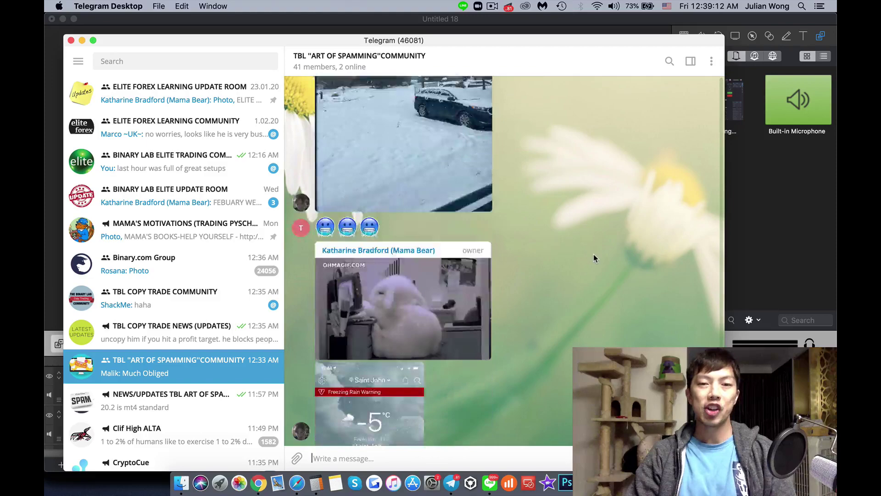
{"action": "scroll", "coordinate": [594, 258], "scroll_direction": "down", "scroll_amount": 3}
{"action": "scroll", "coordinate": [593, 258], "scroll_direction": "down", "scroll_amount": 3}
{"action": "scroll", "coordinate": [593, 258], "scroll_direction": "down", "scroll_amount": 3}
{"action": "scroll", "coordinate": [591, 263], "scroll_direction": "down", "scroll_amount": 2}
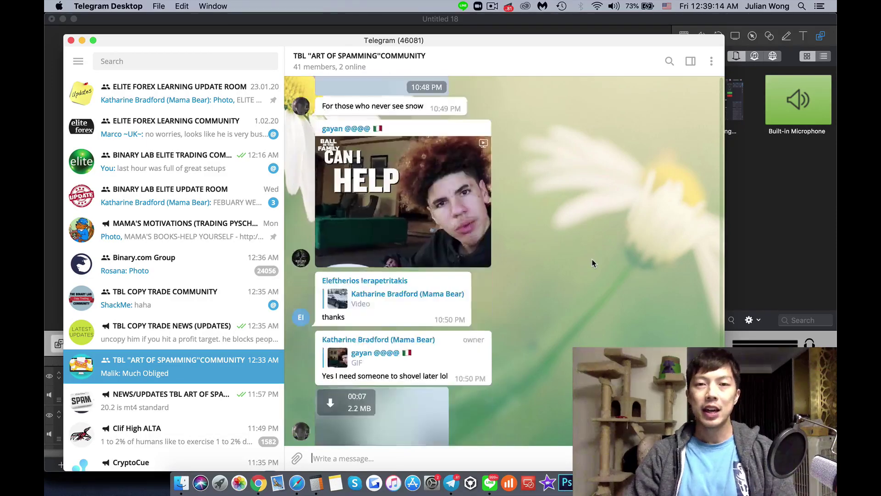
{"action": "scroll", "coordinate": [592, 262], "scroll_direction": "down", "scroll_amount": 3}
{"action": "scroll", "coordinate": [590, 262], "scroll_direction": "down", "scroll_amount": 3}
{"action": "scroll", "coordinate": [591, 263], "scroll_direction": "down", "scroll_amount": 3}
{"action": "scroll", "coordinate": [590, 265], "scroll_direction": "down", "scroll_amount": 2}
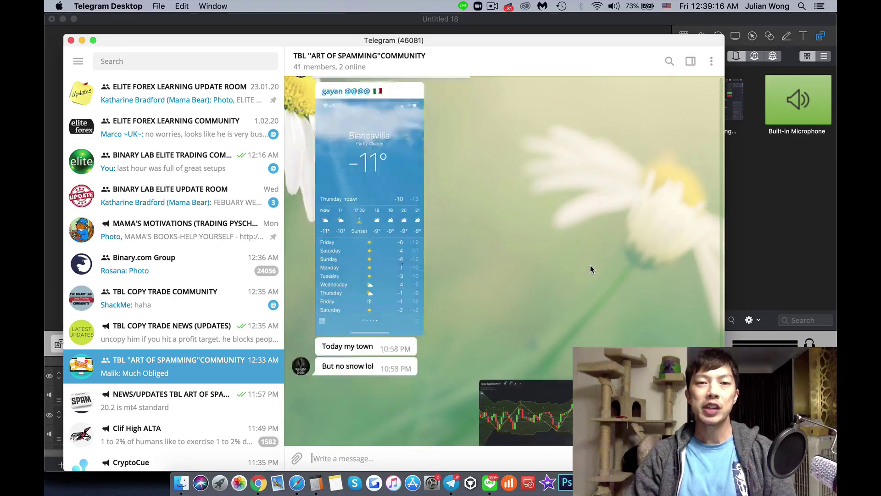
{"action": "scroll", "coordinate": [591, 265], "scroll_direction": "down", "scroll_amount": 3}
{"action": "scroll", "coordinate": [590, 267], "scroll_direction": "down", "scroll_amount": 3}
{"action": "scroll", "coordinate": [590, 273], "scroll_direction": "up", "scroll_amount": 1}
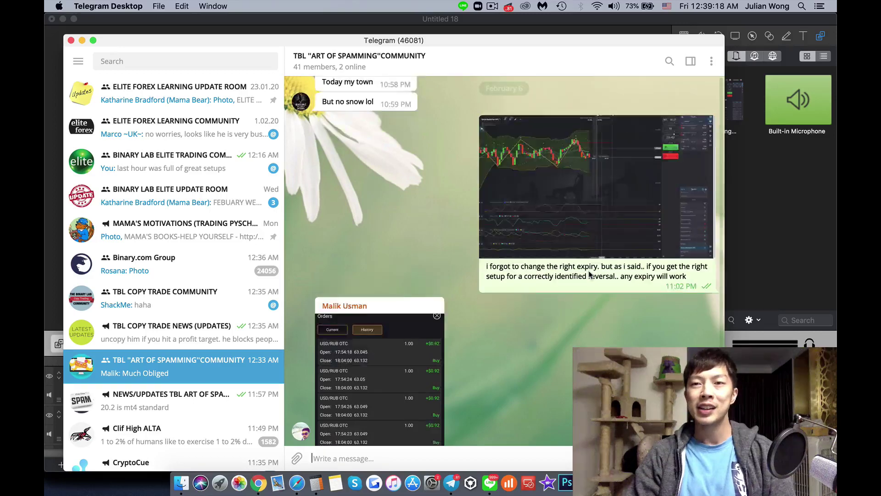
{"action": "scroll", "coordinate": [590, 273], "scroll_direction": "up", "scroll_amount": 1}
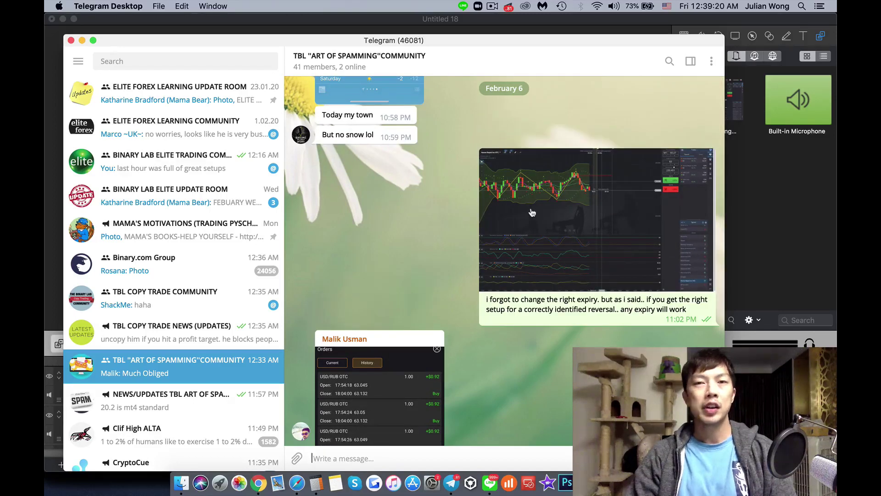
{"action": "scroll", "coordinate": [537, 219], "scroll_direction": "down", "scroll_amount": 2}
{"action": "scroll", "coordinate": [536, 219], "scroll_direction": "down", "scroll_amount": 3}
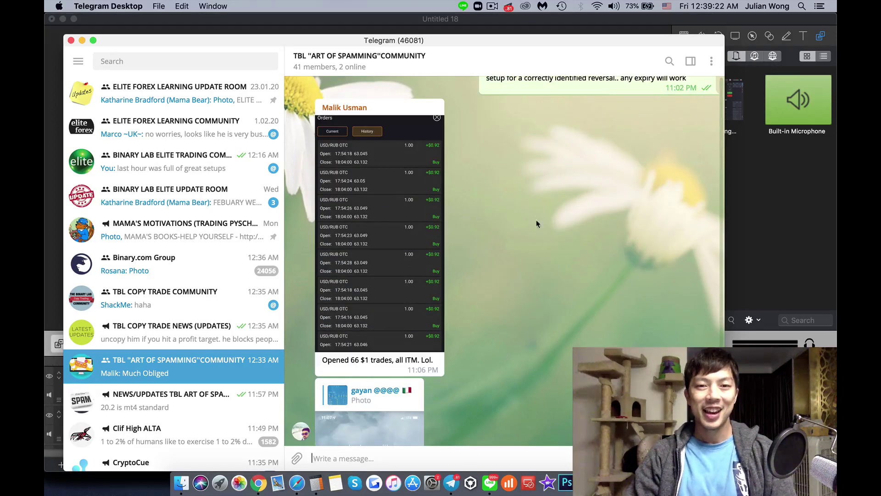
{"action": "mouse_move", "coordinate": [380, 392]}
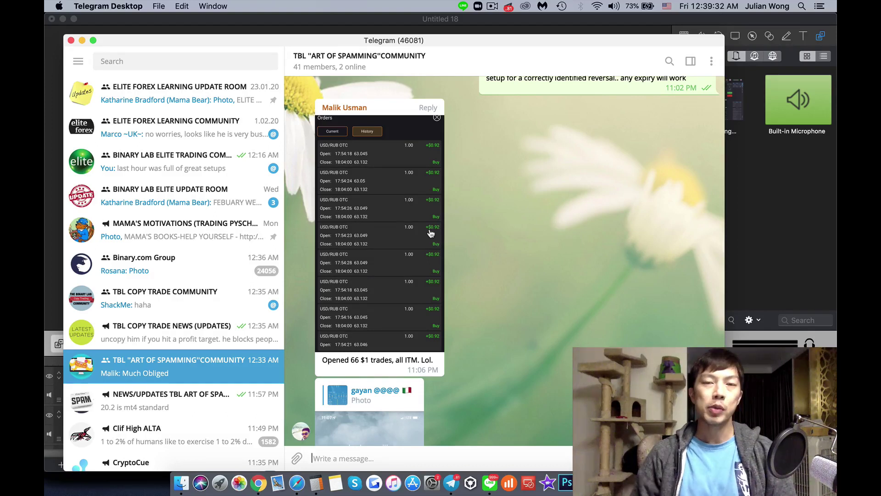
{"action": "left_click", "coordinate": [415, 226]}
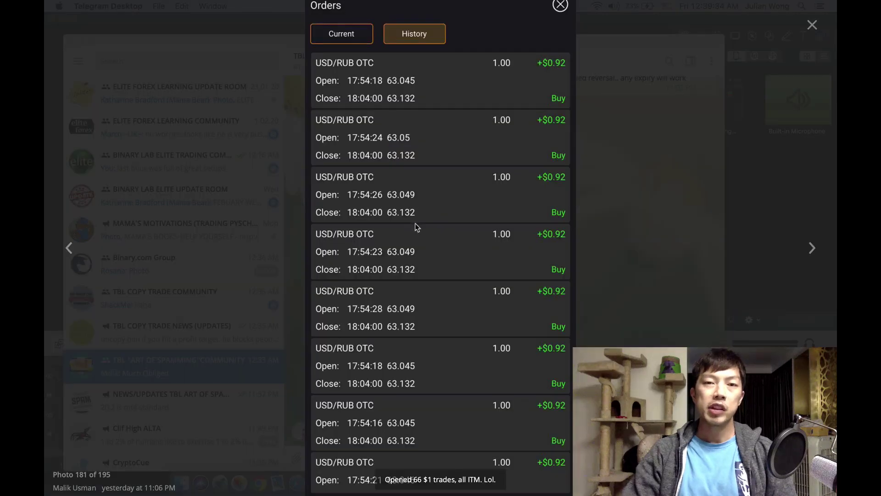
{"action": "left_click", "coordinate": [70, 249]}
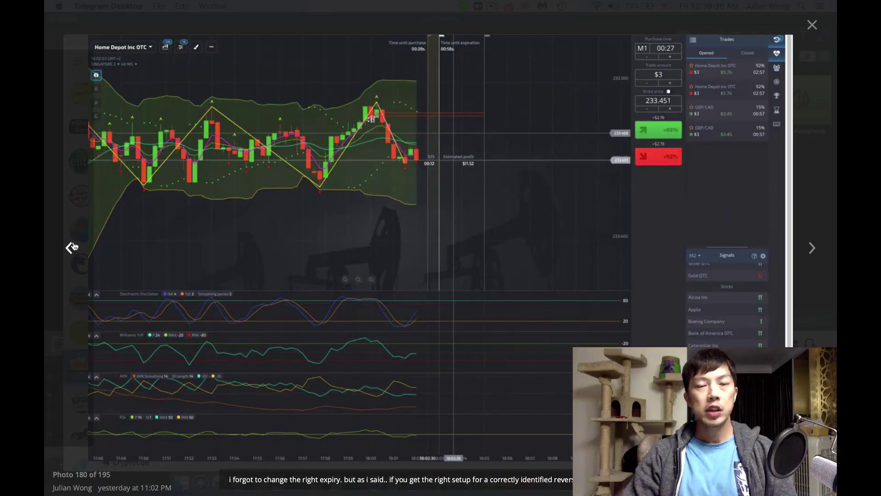
{"action": "left_click", "coordinate": [70, 249]}
{"action": "left_click", "coordinate": [71, 250]}
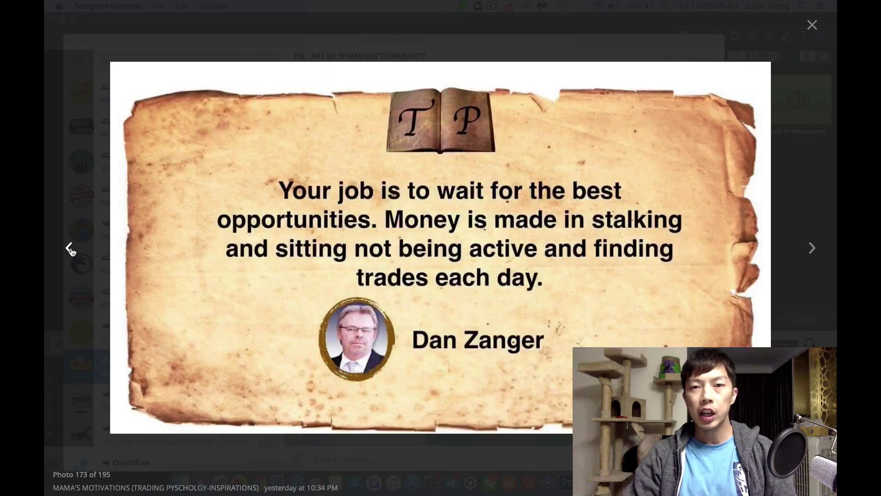
{"action": "left_click", "coordinate": [71, 249]}
{"action": "left_click", "coordinate": [71, 249]}
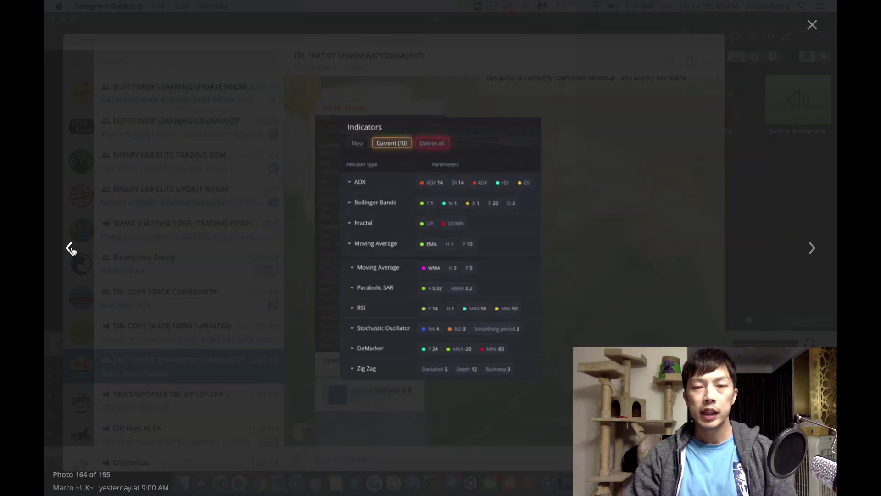
{"action": "left_click", "coordinate": [71, 249]}
{"action": "left_click", "coordinate": [70, 250]}
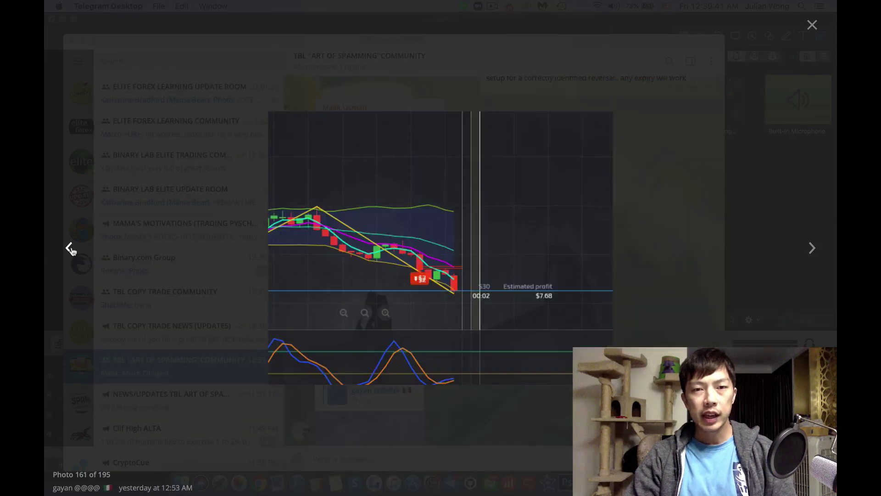
{"action": "left_click", "coordinate": [810, 249]}
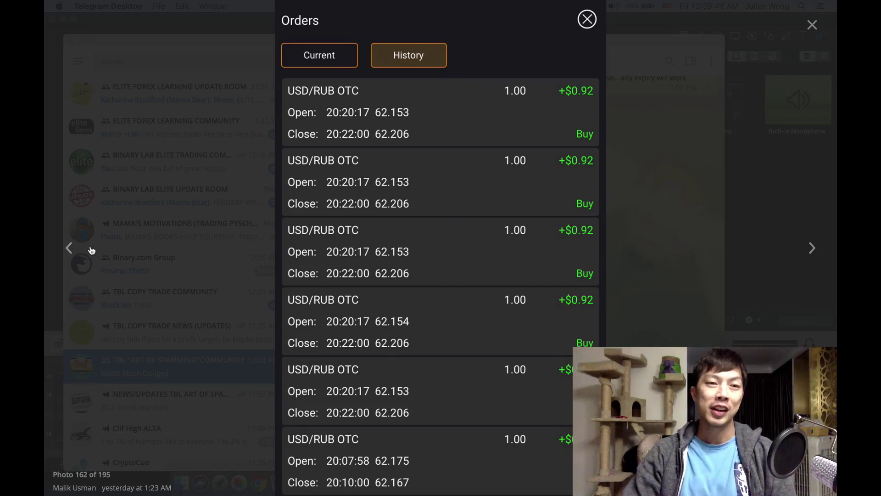
Flip between earlier student trade charts and the USD/RUB OTC order history screenshots.
{"action": "left_click", "coordinate": [69, 248]}
{"action": "left_click", "coordinate": [69, 248]}
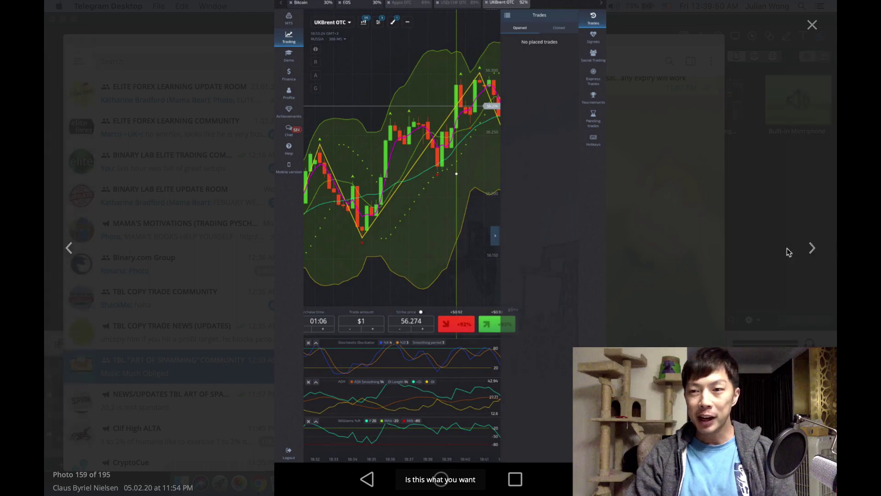
{"action": "left_click", "coordinate": [790, 252]}
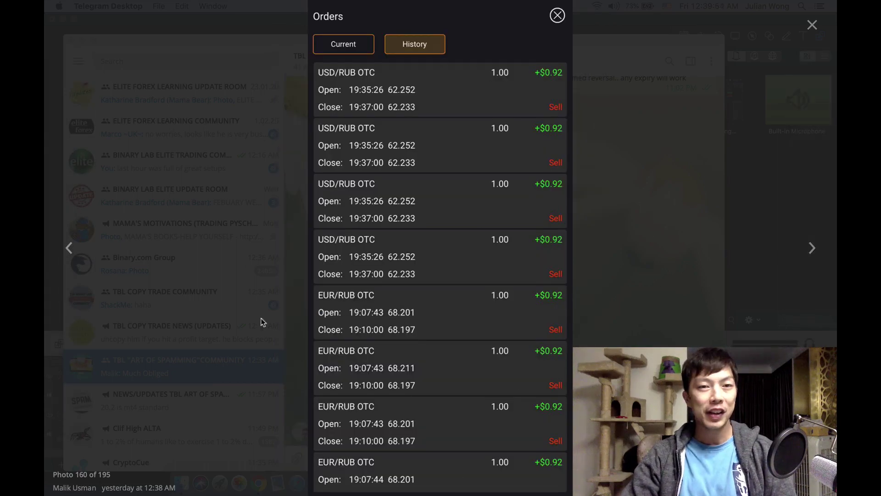
{"action": "left_click", "coordinate": [69, 248]}
{"action": "left_click", "coordinate": [70, 248]}
{"action": "left_click", "coordinate": [69, 248]}
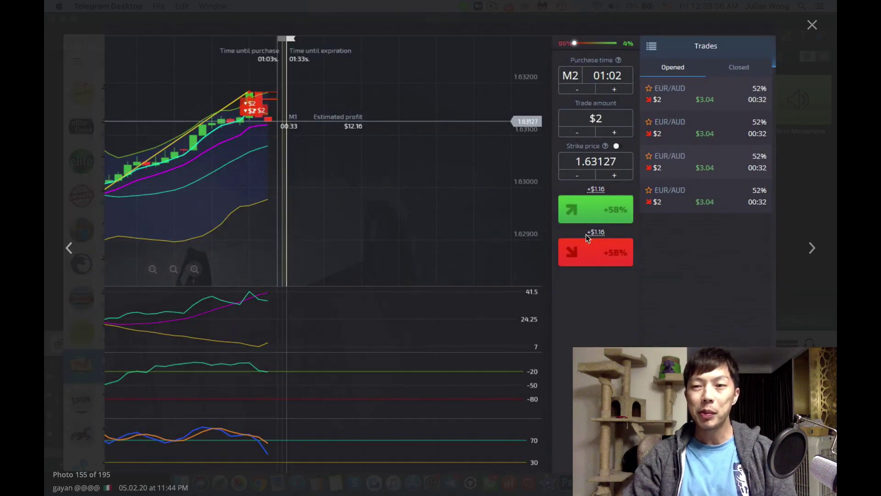
{"action": "left_click", "coordinate": [814, 250]}
{"action": "left_click", "coordinate": [814, 251]}
{"action": "left_click", "coordinate": [814, 250]}
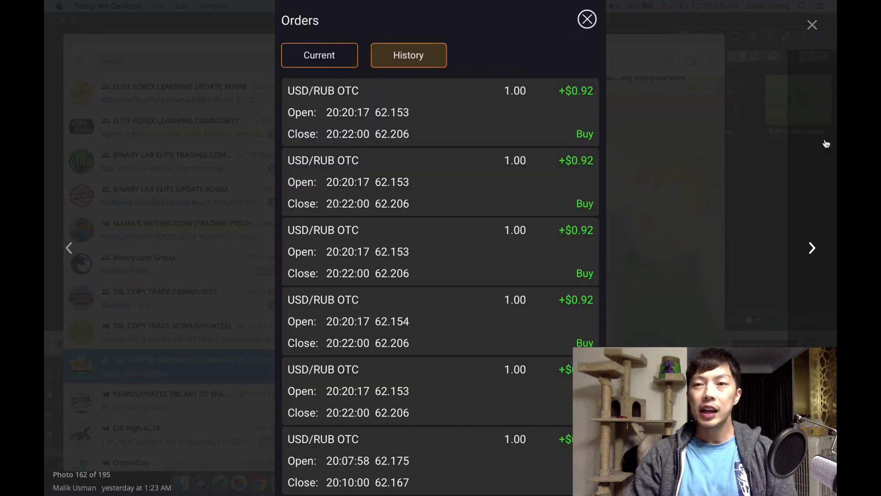
Close the photo viewer to return to the TBL ART OF SPAMMING COMMUNITY chat.
{"action": "left_click", "coordinate": [812, 26]}
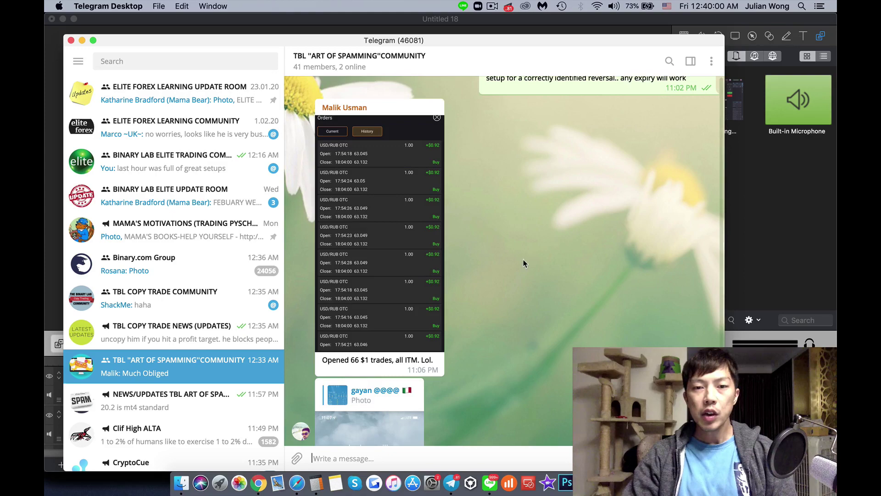
{"action": "scroll", "coordinate": [524, 260], "scroll_direction": "down", "scroll_amount": 5}
{"action": "scroll", "coordinate": [538, 252], "scroll_direction": "down", "scroll_amount": 5}
{"action": "scroll", "coordinate": [540, 256], "scroll_direction": "down", "scroll_amount": 5}
{"action": "scroll", "coordinate": [541, 256], "scroll_direction": "down", "scroll_amount": 5}
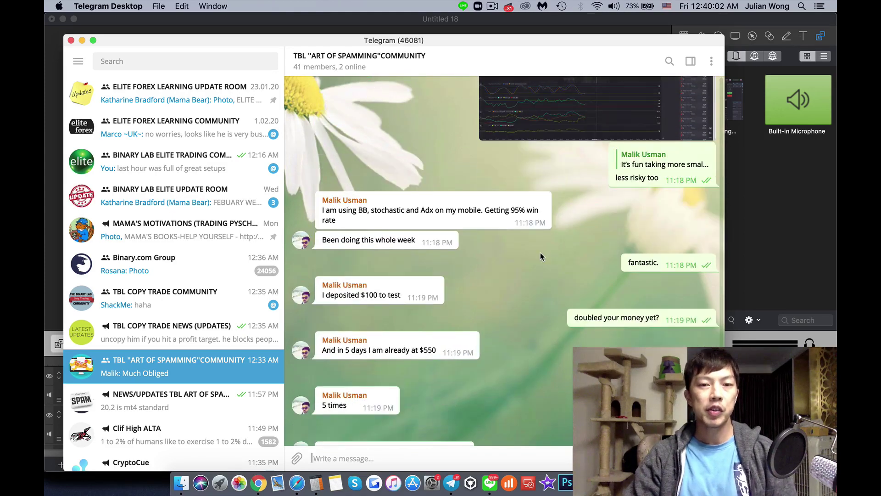
{"action": "scroll", "coordinate": [541, 253], "scroll_direction": "down", "scroll_amount": 1}
{"action": "scroll", "coordinate": [541, 253], "scroll_direction": "up", "scroll_amount": 2}
{"action": "scroll", "coordinate": [541, 259], "scroll_direction": "up", "scroll_amount": 2}
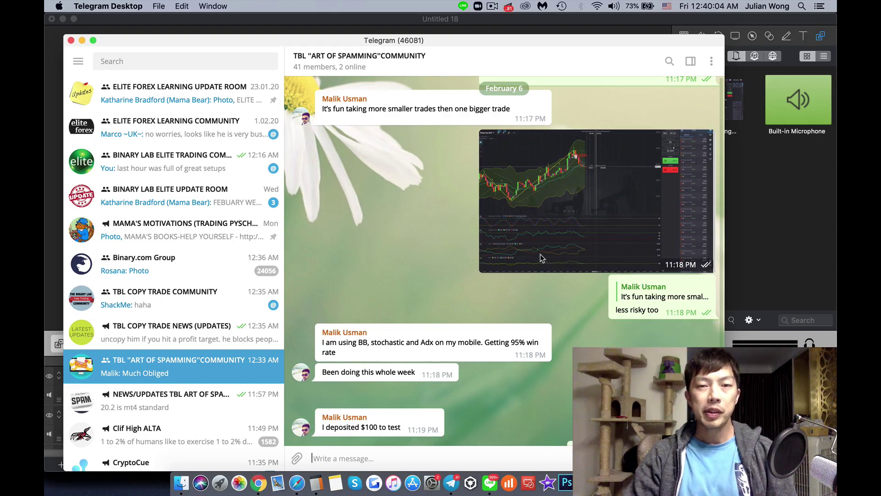
{"action": "scroll", "coordinate": [541, 258], "scroll_direction": "up", "scroll_amount": 5}
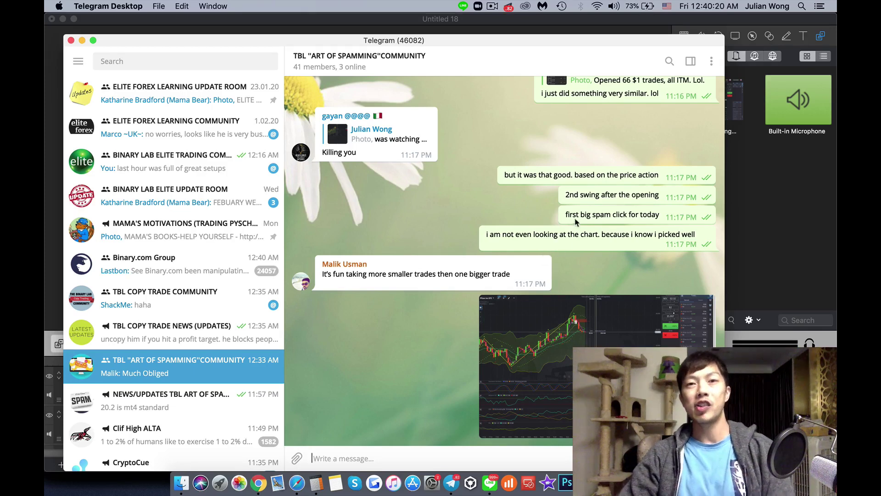
{"action": "scroll", "coordinate": [593, 227], "scroll_direction": "up", "scroll_amount": 5}
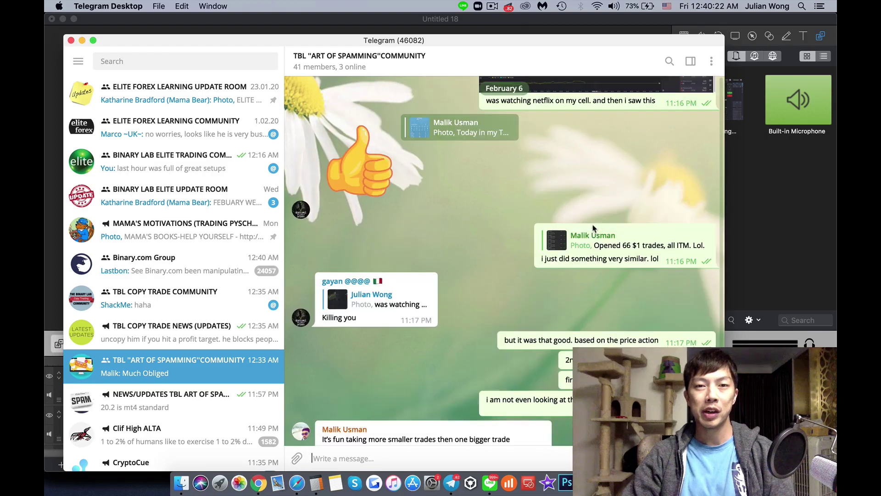
{"action": "scroll", "coordinate": [593, 229], "scroll_direction": "up", "scroll_amount": 3}
{"action": "scroll", "coordinate": [593, 229], "scroll_direction": "up", "scroll_amount": 3}
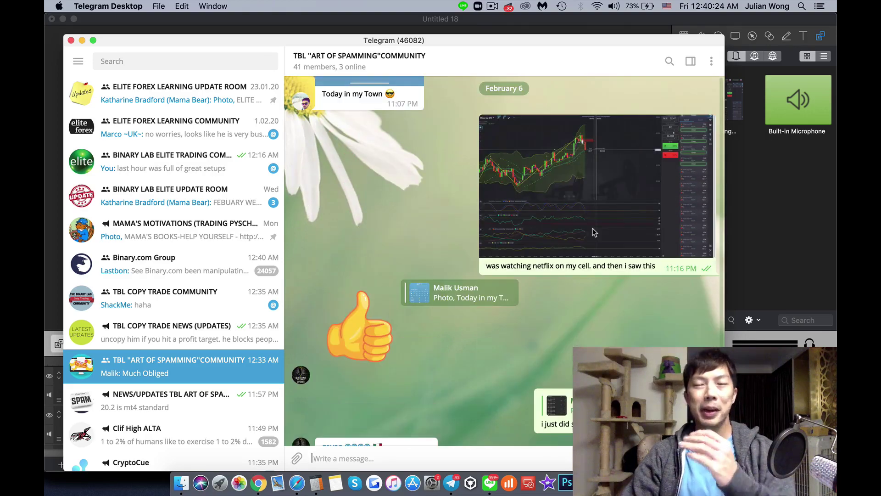
{"action": "scroll", "coordinate": [593, 227], "scroll_direction": "down", "scroll_amount": 1}
{"action": "scroll", "coordinate": [594, 226], "scroll_direction": "down", "scroll_amount": 2}
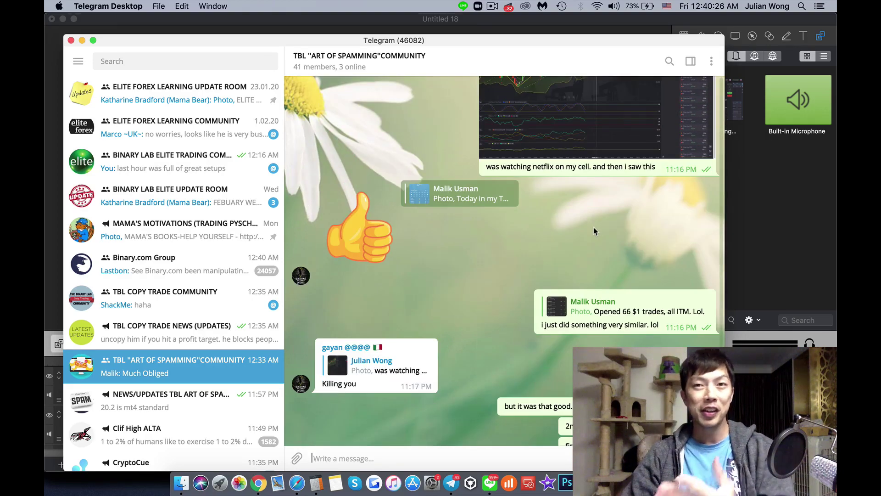
{"action": "scroll", "coordinate": [594, 228], "scroll_direction": "up", "scroll_amount": 5}
{"action": "scroll", "coordinate": [594, 228], "scroll_direction": "down", "scroll_amount": 6}
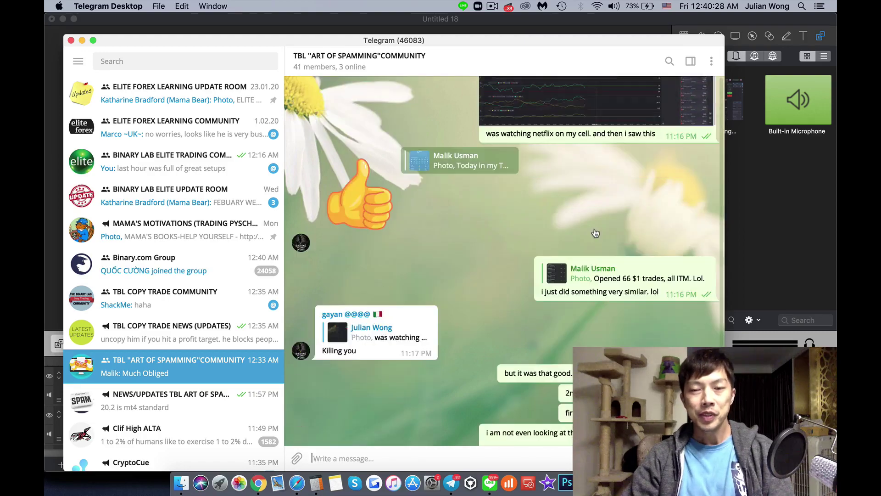
{"action": "scroll", "coordinate": [595, 233], "scroll_direction": "down", "scroll_amount": 3}
{"action": "scroll", "coordinate": [595, 234], "scroll_direction": "down", "scroll_amount": 4}
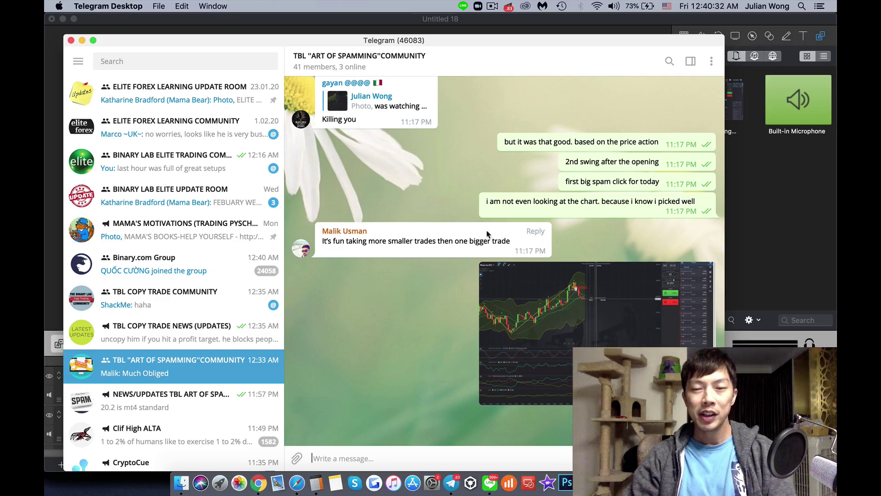
{"action": "mouse_move", "coordinate": [432, 241]}
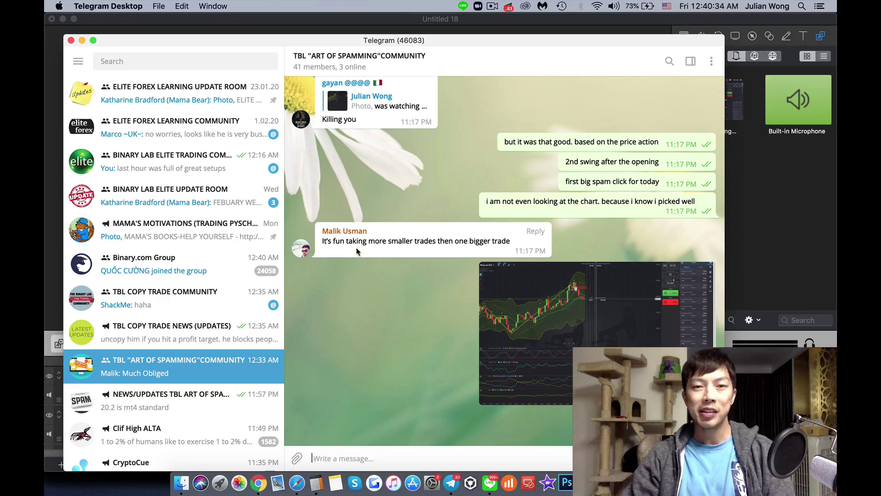
{"action": "scroll", "coordinate": [493, 255], "scroll_direction": "down", "scroll_amount": 4}
{"action": "scroll", "coordinate": [494, 258], "scroll_direction": "down", "scroll_amount": 1}
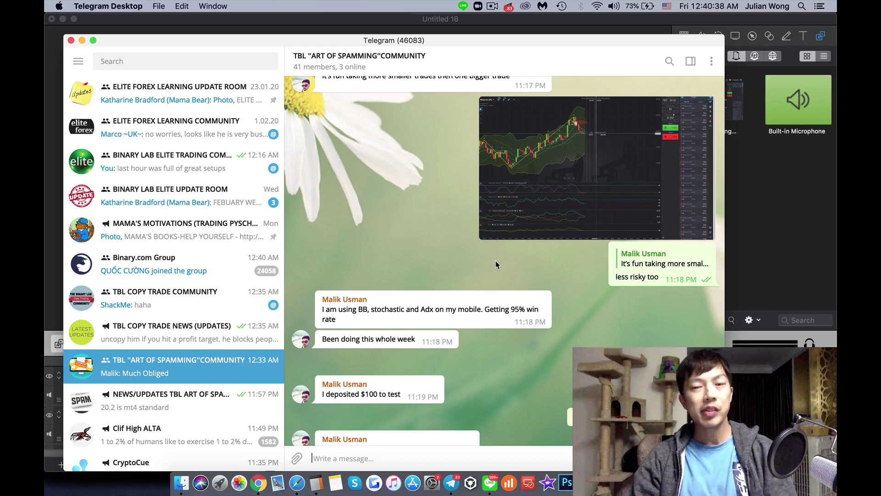
{"action": "scroll", "coordinate": [496, 261], "scroll_direction": "down", "scroll_amount": 2}
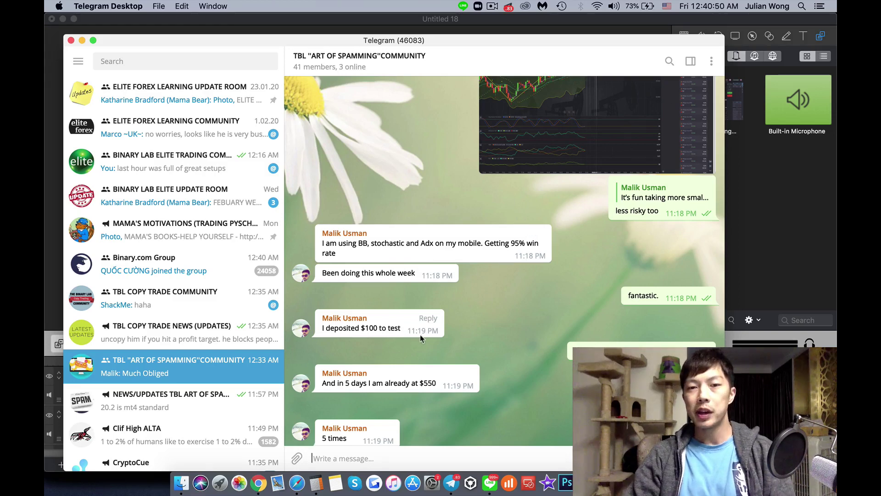
{"action": "scroll", "coordinate": [378, 344], "scroll_direction": "down", "scroll_amount": 2}
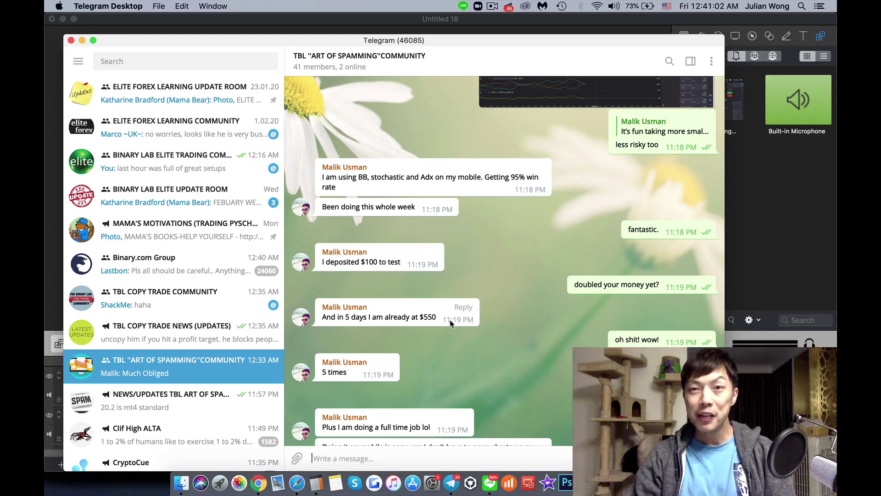
{"action": "scroll", "coordinate": [468, 330], "scroll_direction": "down", "scroll_amount": 3}
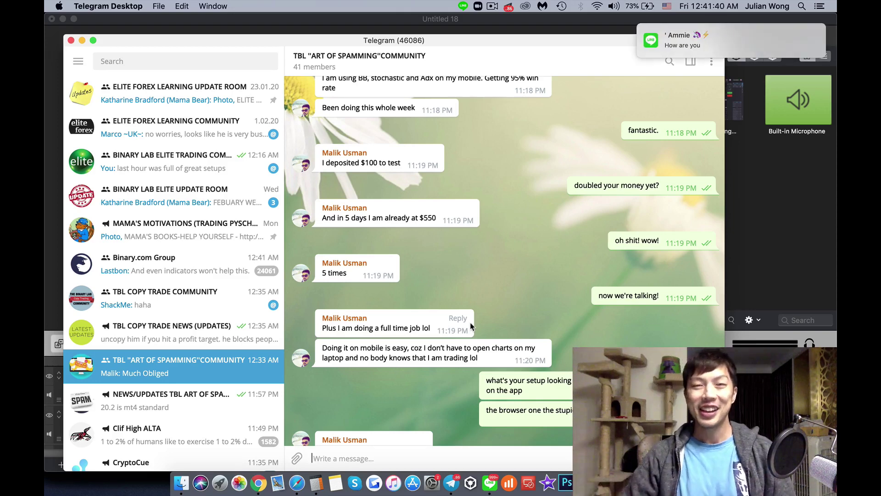
{"action": "scroll", "coordinate": [522, 271], "scroll_direction": "down", "scroll_amount": 3}
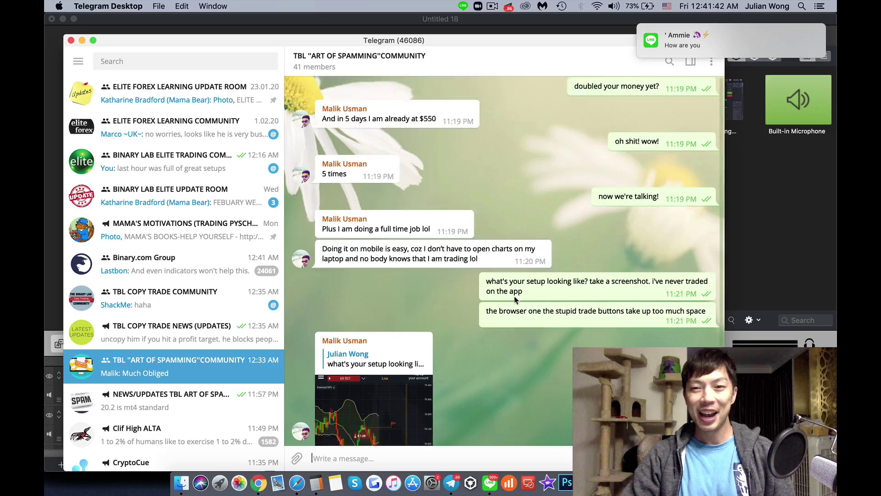
{"action": "scroll", "coordinate": [513, 302], "scroll_direction": "down", "scroll_amount": 3}
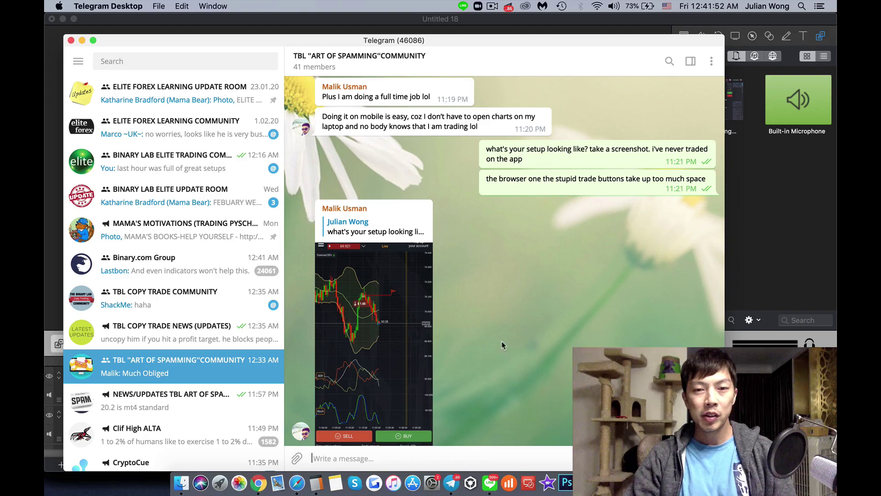
{"action": "scroll", "coordinate": [502, 345], "scroll_direction": "down", "scroll_amount": 3}
{"action": "scroll", "coordinate": [544, 235], "scroll_direction": "up", "scroll_amount": 4}
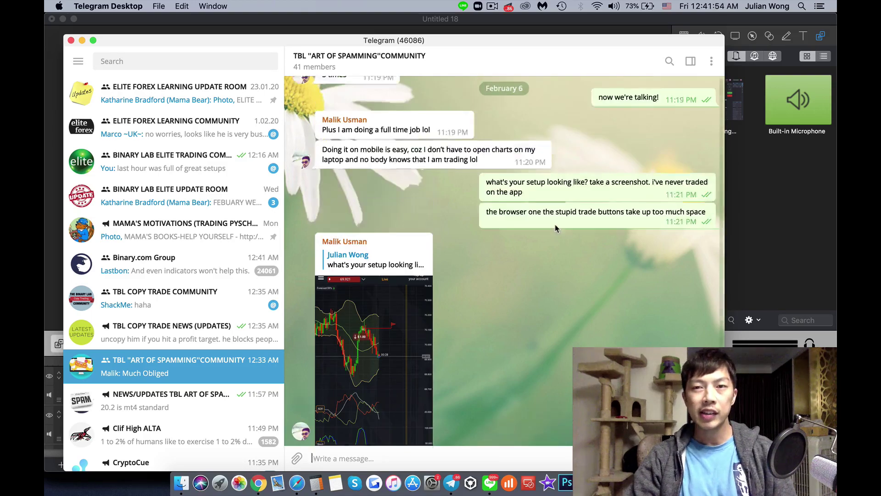
{"action": "scroll", "coordinate": [555, 227], "scroll_direction": "down", "scroll_amount": 2}
{"action": "scroll", "coordinate": [555, 229], "scroll_direction": "down", "scroll_amount": 1}
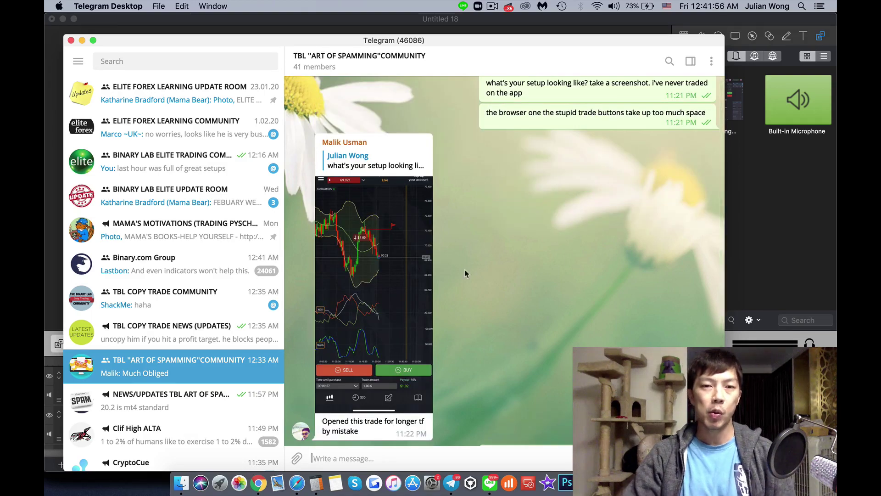
{"action": "scroll", "coordinate": [417, 272], "scroll_direction": "down", "scroll_amount": 2}
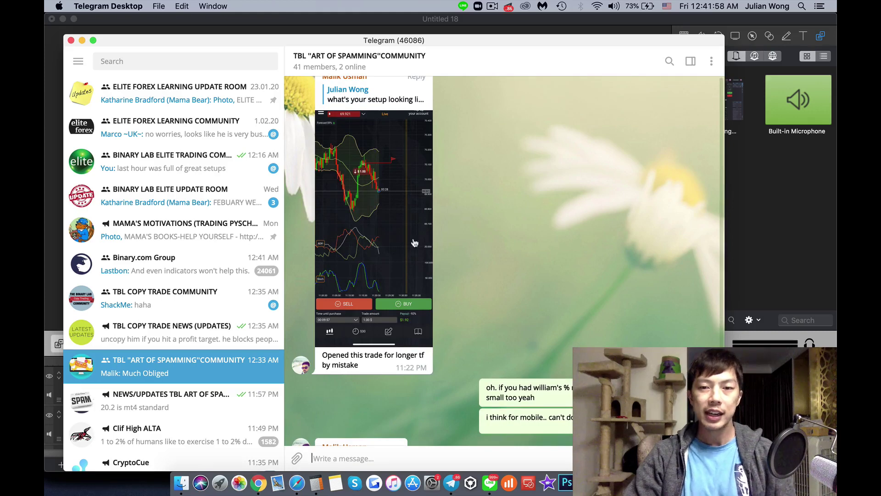
{"action": "scroll", "coordinate": [617, 249], "scroll_direction": "down", "scroll_amount": 2}
{"action": "scroll", "coordinate": [584, 206], "scroll_direction": "down", "scroll_amount": 4}
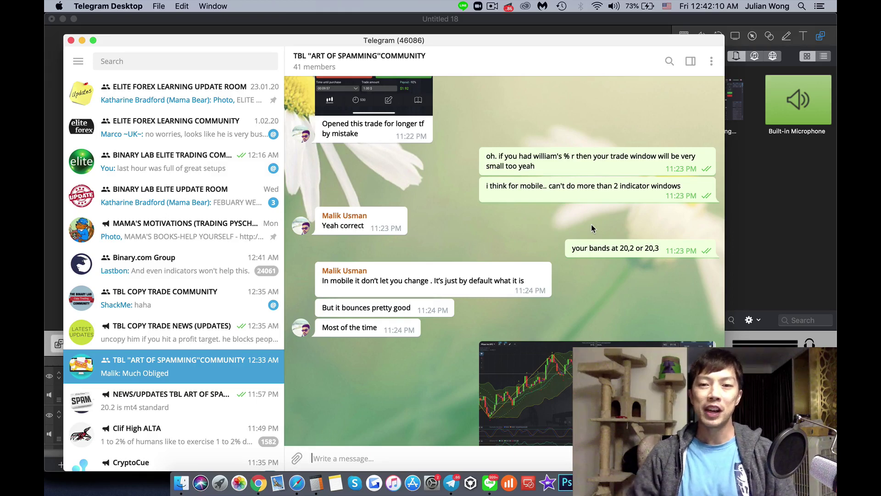
{"action": "scroll", "coordinate": [591, 224], "scroll_direction": "down", "scroll_amount": 2}
{"action": "scroll", "coordinate": [591, 224], "scroll_direction": "down", "scroll_amount": 2}
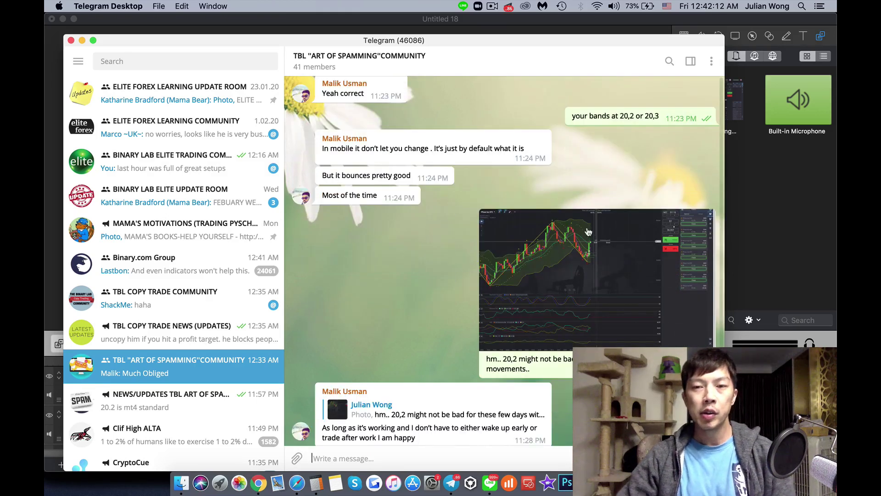
{"action": "scroll", "coordinate": [623, 272], "scroll_direction": "down", "scroll_amount": 5}
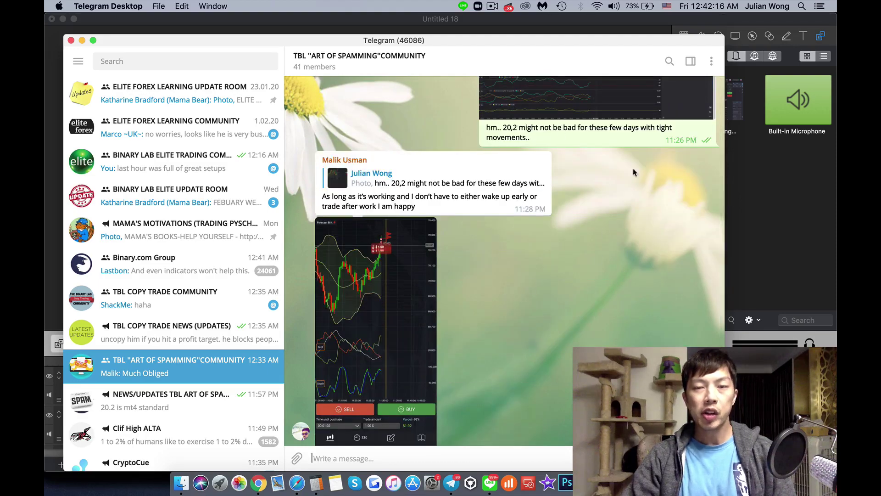
{"action": "scroll", "coordinate": [601, 209], "scroll_direction": "up", "scroll_amount": 5}
{"action": "scroll", "coordinate": [601, 209], "scroll_direction": "up", "scroll_amount": 3}
{"action": "scroll", "coordinate": [601, 209], "scroll_direction": "up", "scroll_amount": 4}
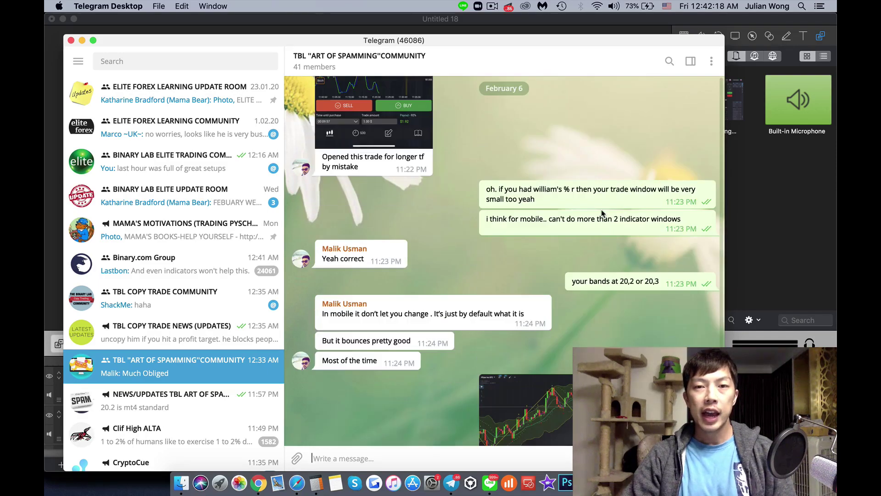
{"action": "scroll", "coordinate": [602, 210], "scroll_direction": "up", "scroll_amount": 6}
{"action": "scroll", "coordinate": [600, 213], "scroll_direction": "up", "scroll_amount": 8}
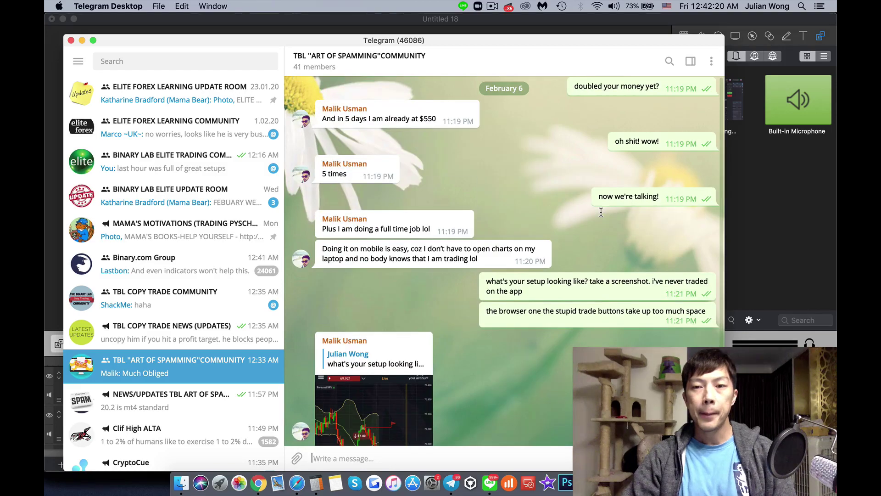
{"action": "scroll", "coordinate": [600, 212], "scroll_direction": "down", "scroll_amount": 7}
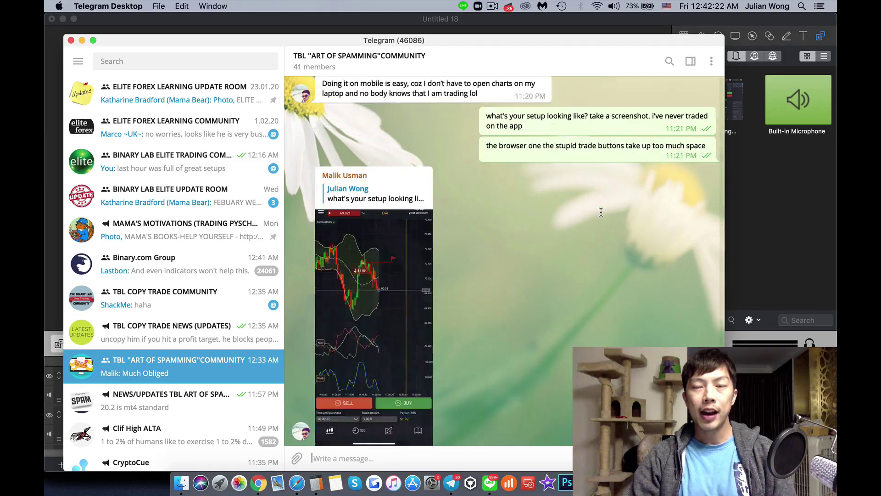
{"action": "scroll", "coordinate": [600, 213], "scroll_direction": "down", "scroll_amount": 8}
{"action": "scroll", "coordinate": [600, 215], "scroll_direction": "down", "scroll_amount": 8}
{"action": "scroll", "coordinate": [601, 219], "scroll_direction": "down", "scroll_amount": 8}
{"action": "scroll", "coordinate": [602, 219], "scroll_direction": "down", "scroll_amount": 4}
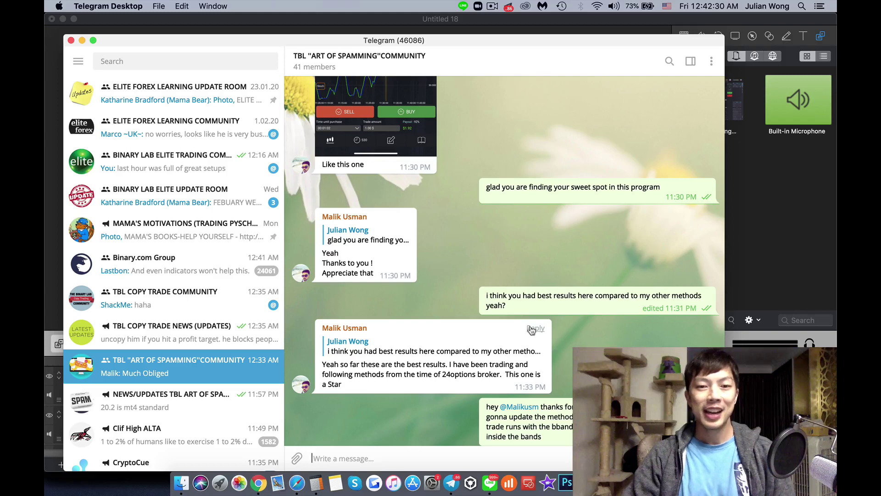
{"action": "mouse_move", "coordinate": [448, 375]}
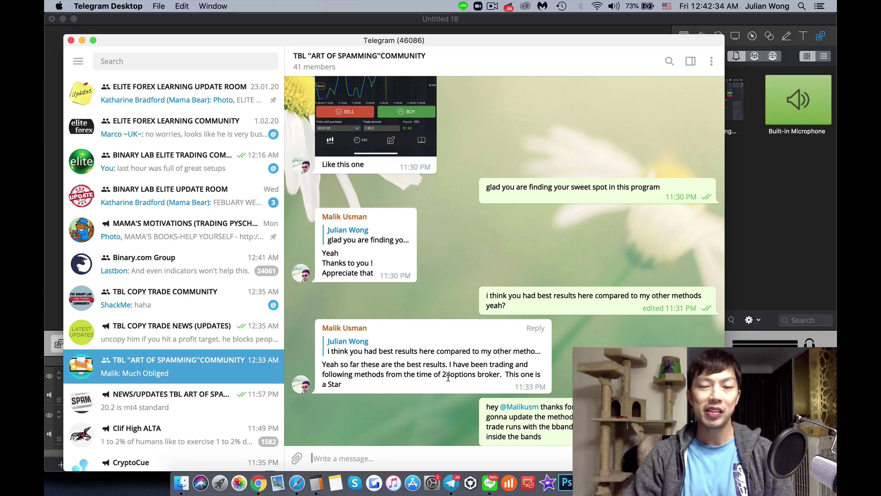
{"action": "scroll", "coordinate": [485, 346], "scroll_direction": "down", "scroll_amount": 2}
{"action": "scroll", "coordinate": [458, 338], "scroll_direction": "down", "scroll_amount": 3}
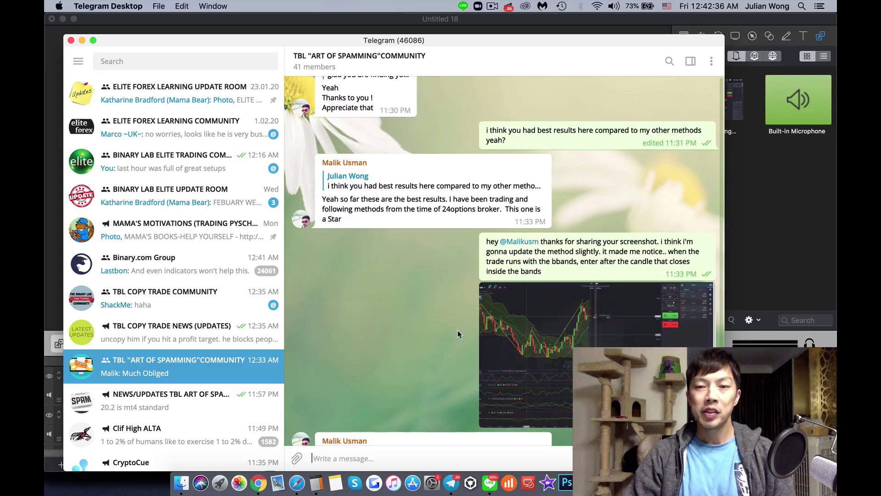
{"action": "scroll", "coordinate": [458, 335], "scroll_direction": "down", "scroll_amount": 3}
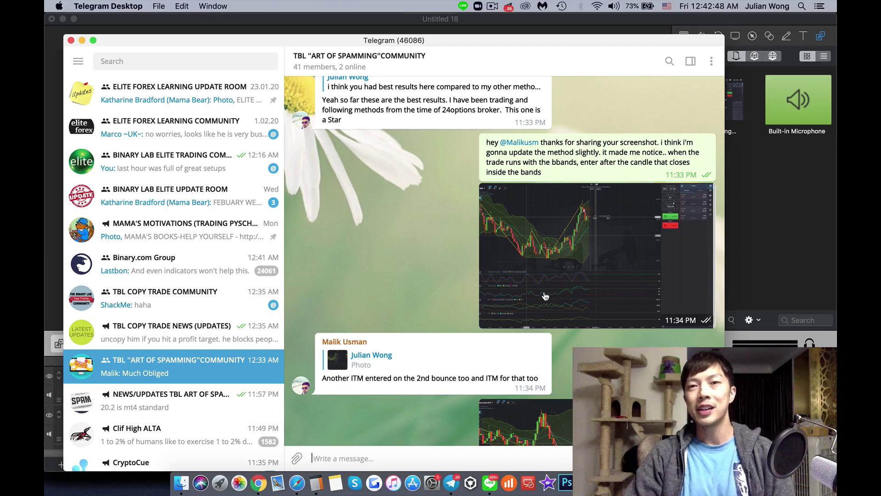
{"action": "scroll", "coordinate": [557, 278], "scroll_direction": "down", "scroll_amount": 3}
{"action": "scroll", "coordinate": [556, 277], "scroll_direction": "down", "scroll_amount": 3}
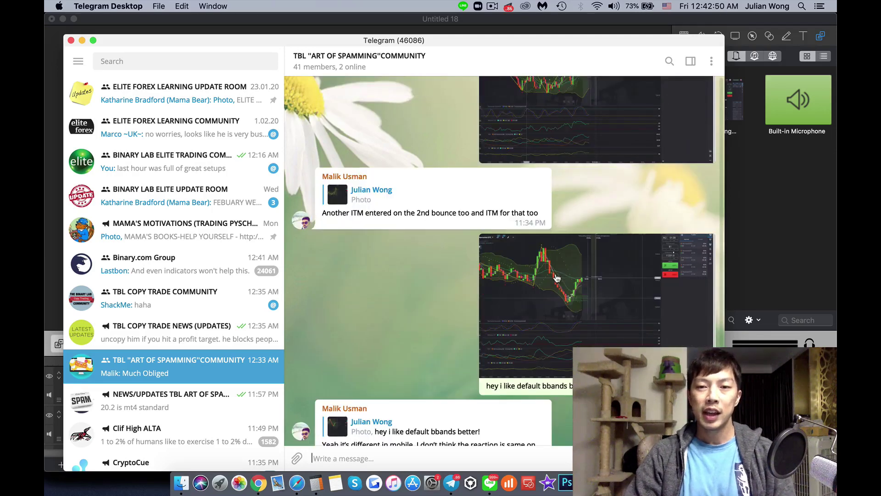
{"action": "scroll", "coordinate": [556, 278], "scroll_direction": "up", "scroll_amount": 1}
{"action": "scroll", "coordinate": [557, 275], "scroll_direction": "up", "scroll_amount": 4}
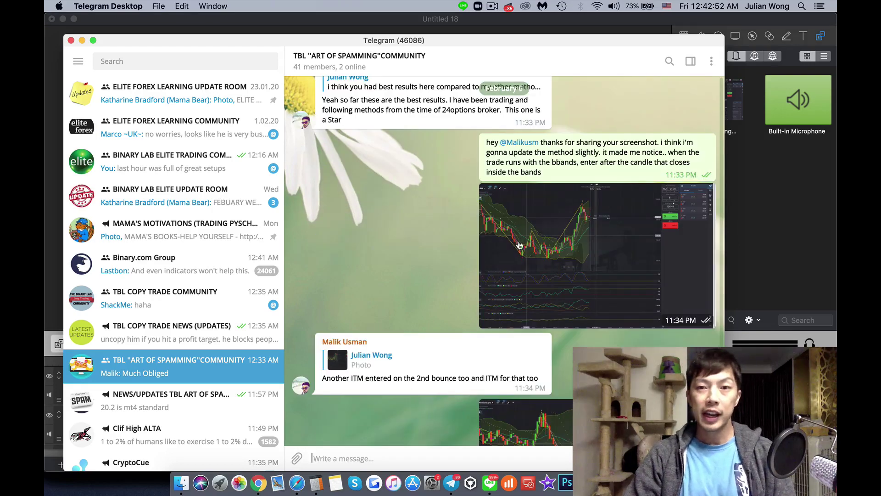
{"action": "left_click", "coordinate": [513, 278]}
{"action": "left_click", "coordinate": [811, 249]}
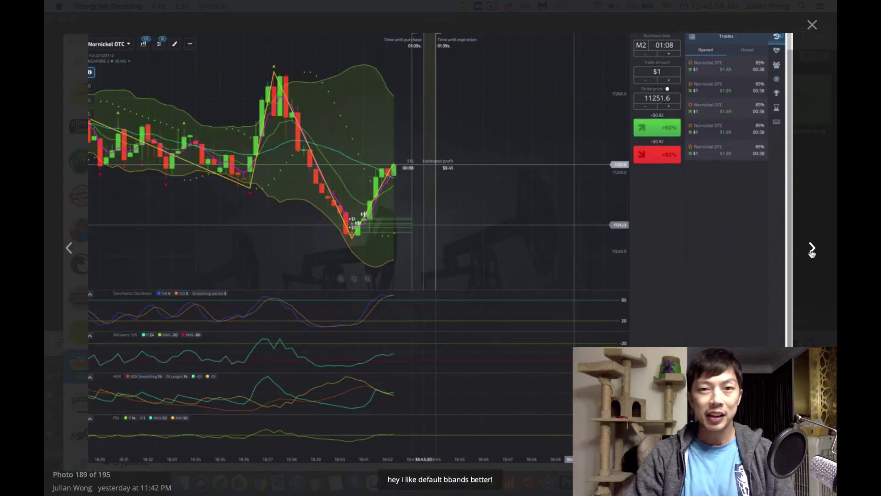
{"action": "left_click", "coordinate": [812, 250]}
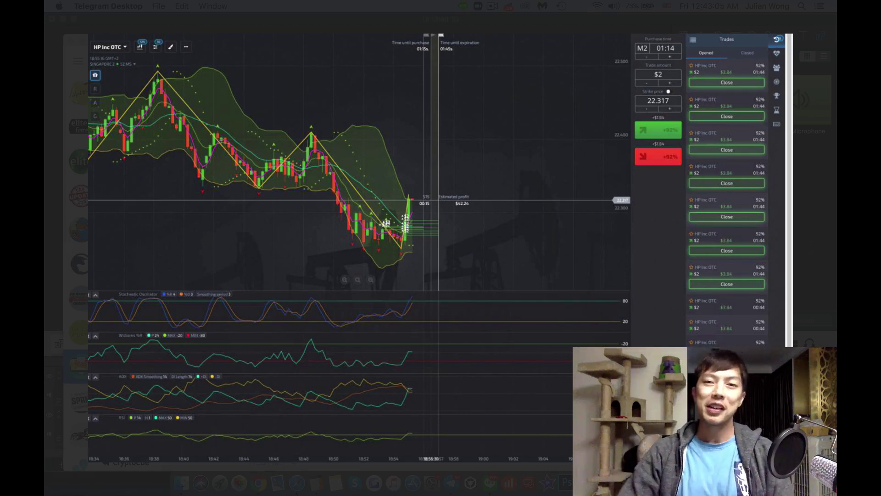
{"action": "left_click", "coordinate": [825, 255]}
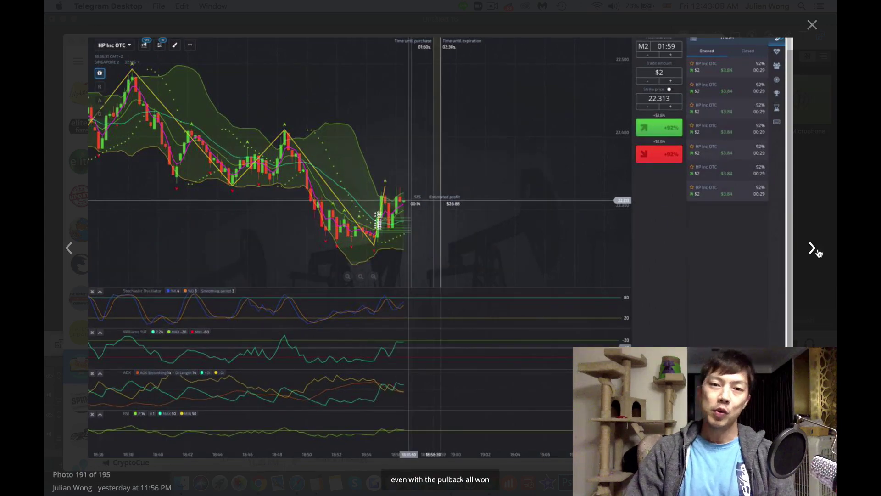
{"action": "left_click", "coordinate": [819, 252]}
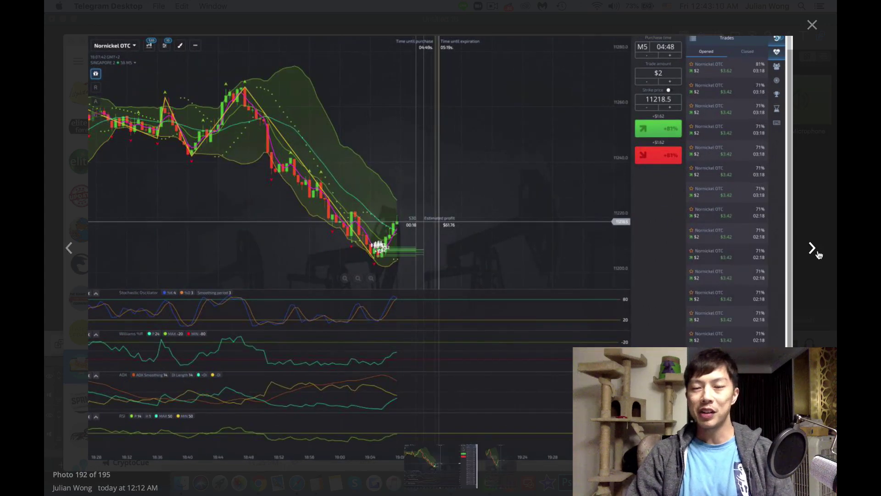
{"action": "left_click", "coordinate": [813, 249]}
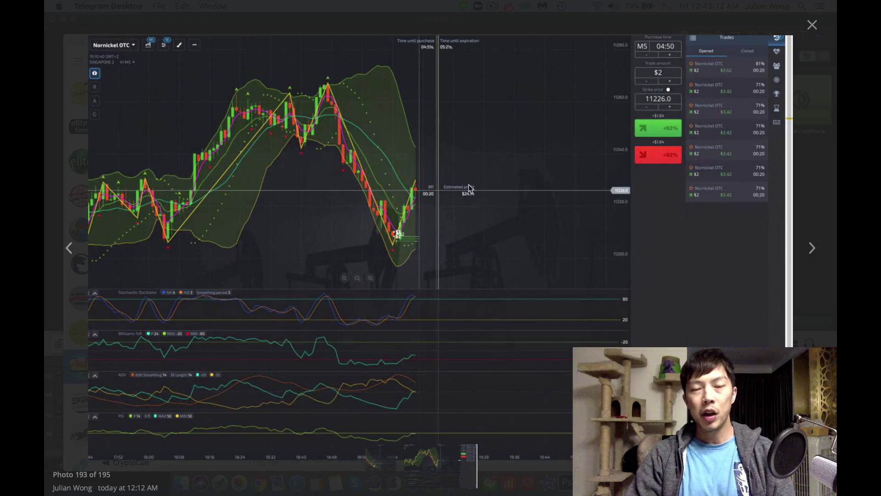
{"action": "left_click", "coordinate": [818, 253]}
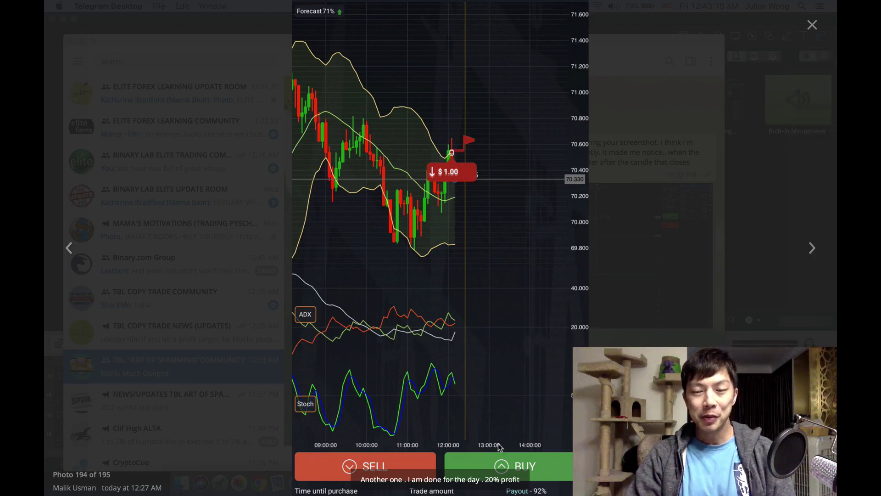
{"action": "left_click", "coordinate": [811, 249]}
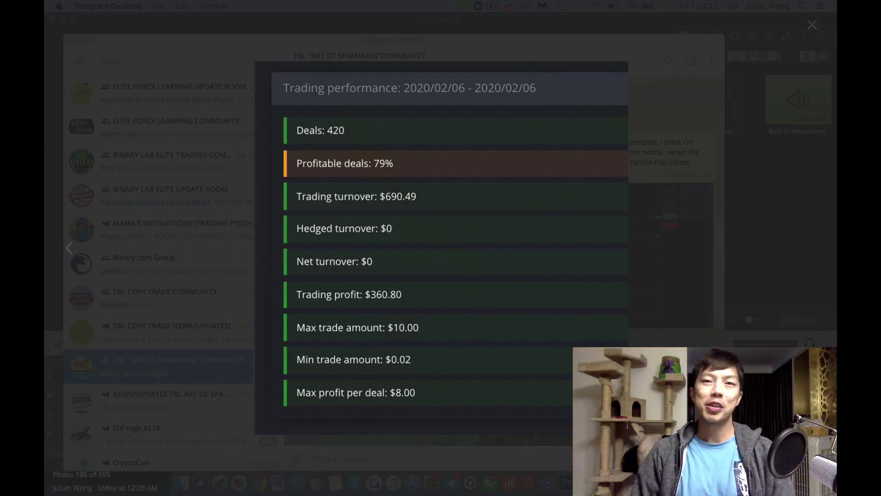
{"action": "key", "text": "Escape"}
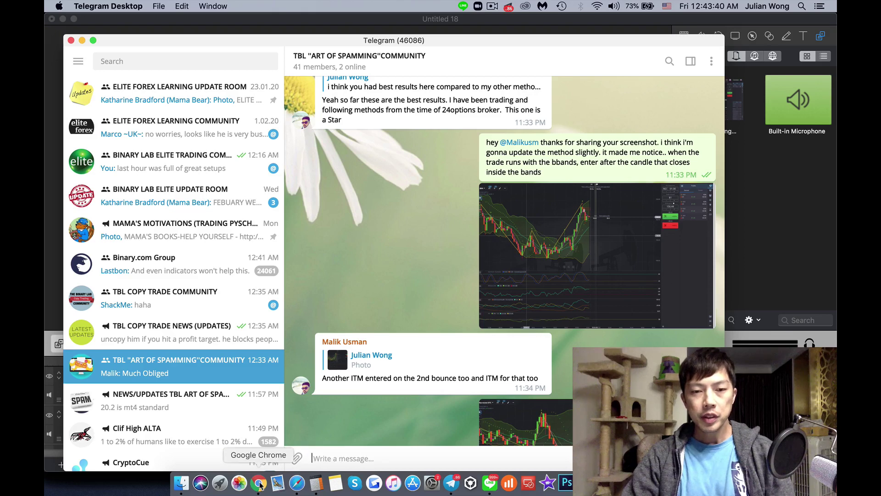
Bring up Chrome and load the Art of Spam-Clicking page on workwithjulianwong.com.
{"action": "left_click", "coordinate": [492, 6]}
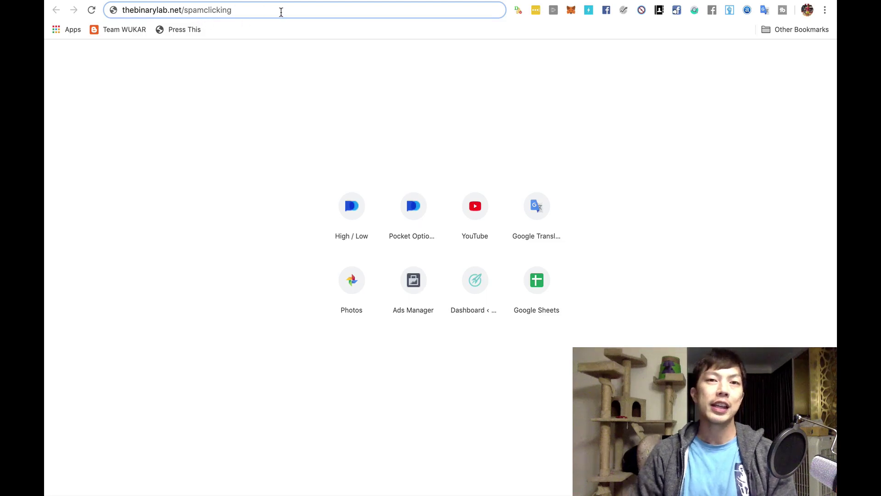
{"action": "key", "text": "Return"}
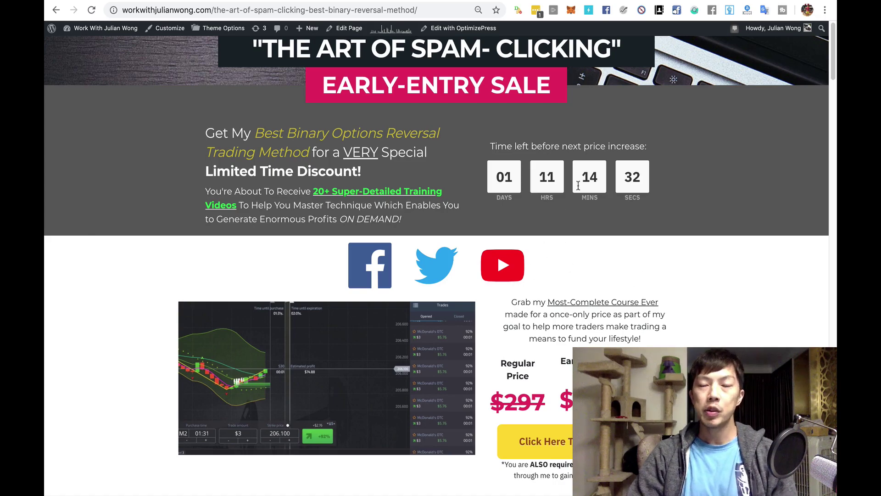
{"action": "scroll", "coordinate": [639, 271], "scroll_direction": "down", "scroll_amount": 3}
{"action": "scroll", "coordinate": [582, 311], "scroll_direction": "down", "scroll_amount": 3}
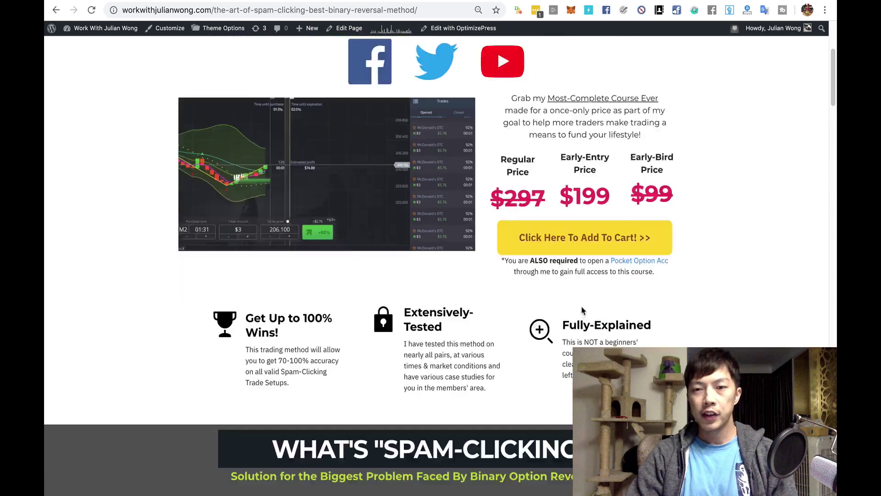
{"action": "scroll", "coordinate": [582, 310], "scroll_direction": "down", "scroll_amount": 3}
{"action": "scroll", "coordinate": [582, 310], "scroll_direction": "down", "scroll_amount": 5}
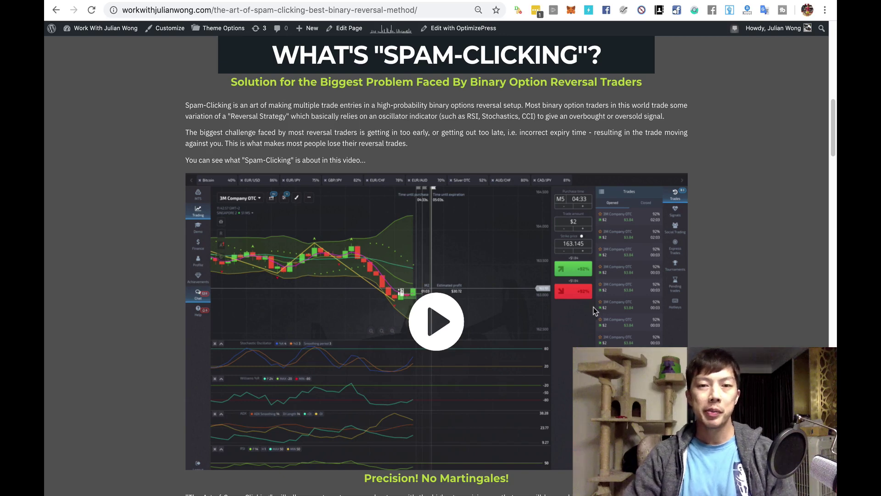
{"action": "scroll", "coordinate": [639, 271], "scroll_direction": "up", "scroll_amount": 1}
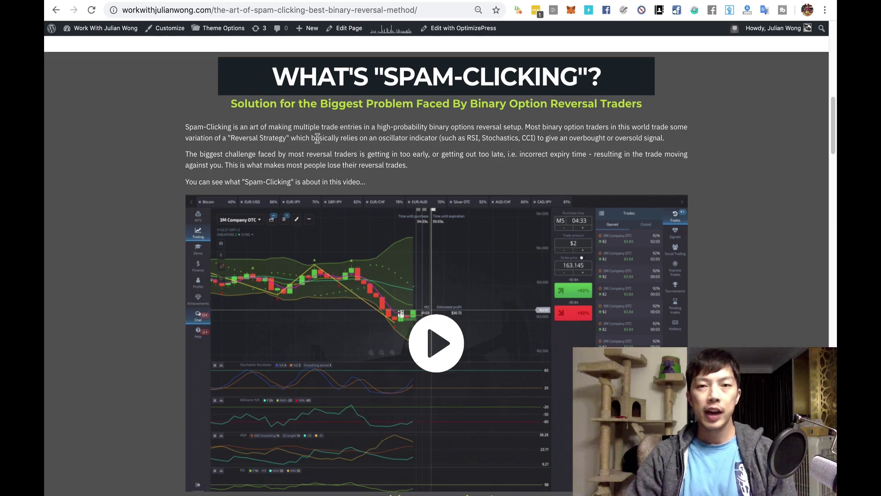
{"action": "scroll", "coordinate": [433, 343], "scroll_direction": "down", "scroll_amount": 5}
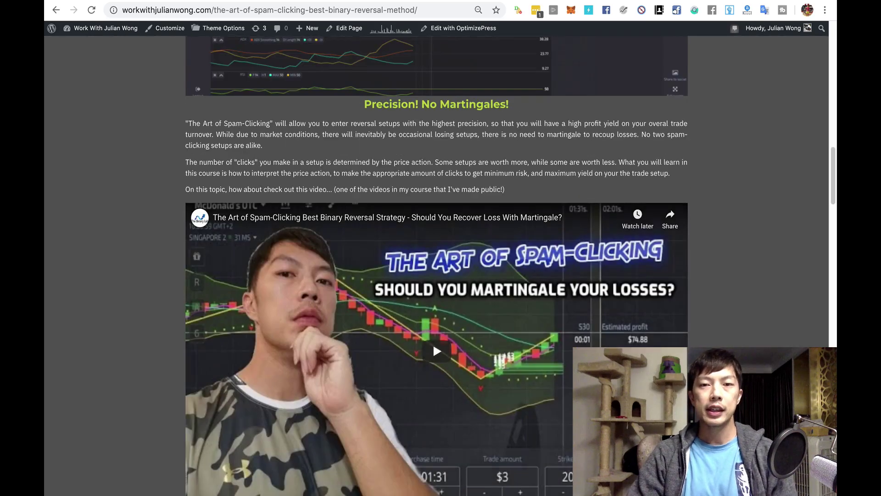
{"action": "scroll", "coordinate": [542, 384], "scroll_direction": "down", "scroll_amount": 1}
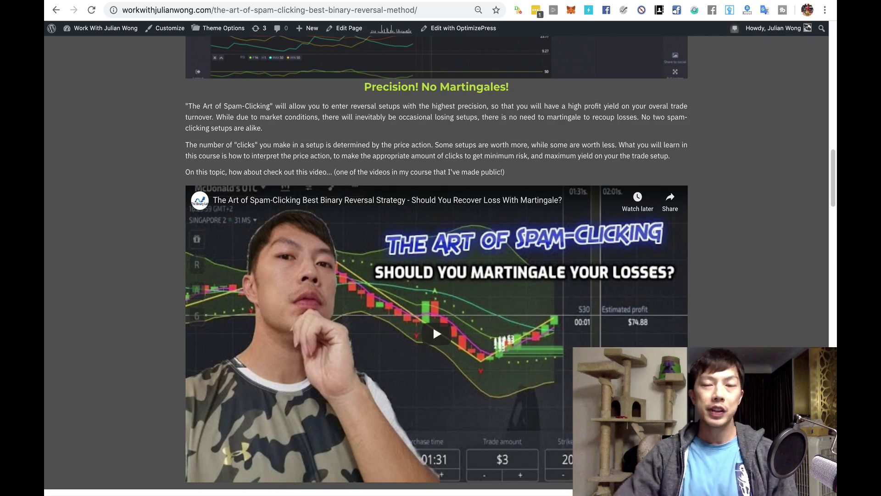
{"action": "scroll", "coordinate": [824, 306], "scroll_direction": "down", "scroll_amount": 2}
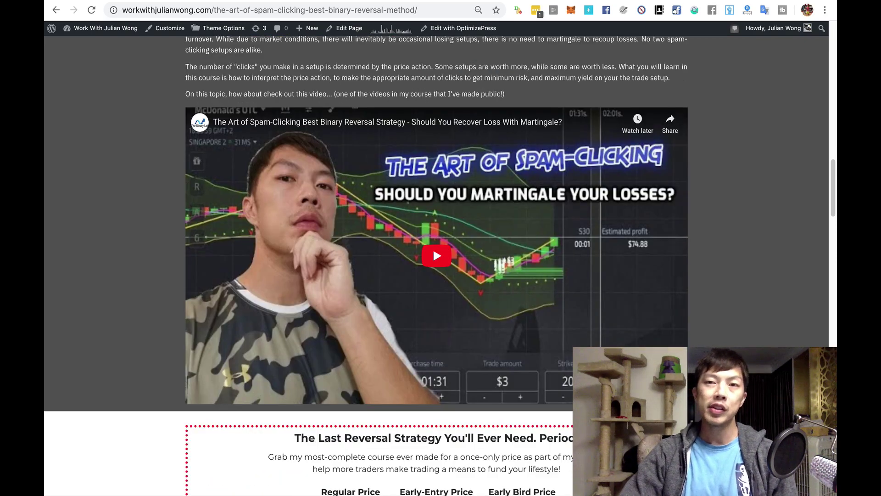
{"action": "scroll", "coordinate": [512, 360], "scroll_direction": "down", "scroll_amount": 3}
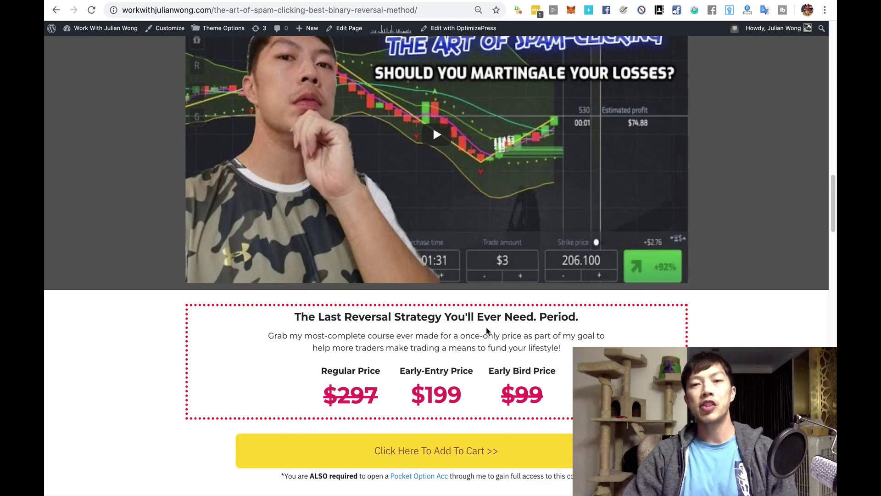
{"action": "scroll", "coordinate": [490, 335], "scroll_direction": "down", "scroll_amount": 2}
{"action": "scroll", "coordinate": [491, 337], "scroll_direction": "down", "scroll_amount": 5}
{"action": "scroll", "coordinate": [449, 333], "scroll_direction": "down", "scroll_amount": 5}
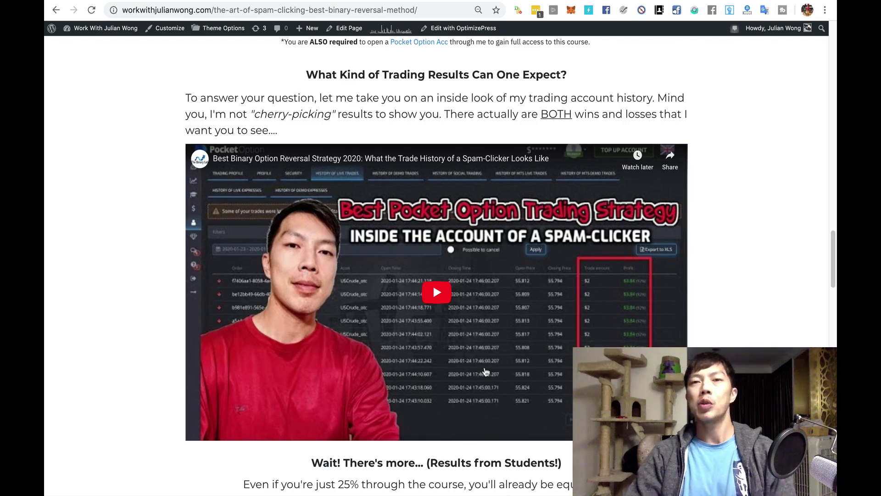
{"action": "scroll", "coordinate": [485, 372], "scroll_direction": "down", "scroll_amount": 2}
{"action": "scroll", "coordinate": [489, 369], "scroll_direction": "down", "scroll_amount": 3}
{"action": "scroll", "coordinate": [490, 368], "scroll_direction": "down", "scroll_amount": 4}
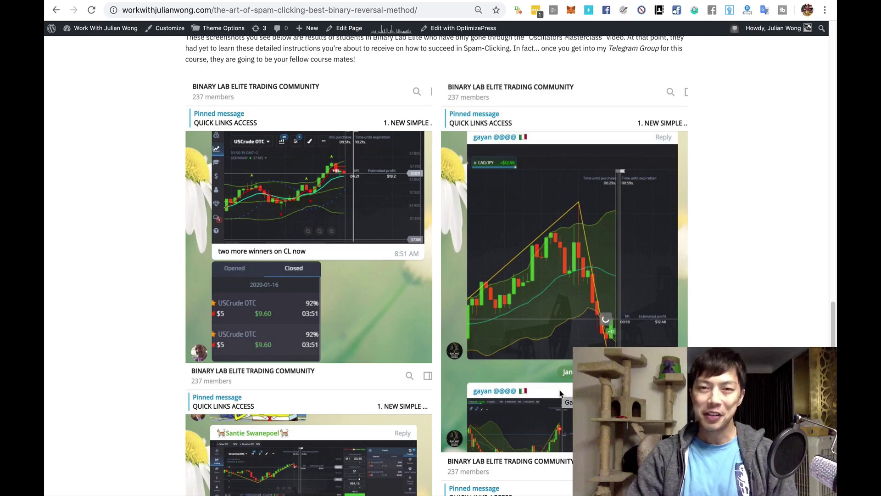
{"action": "scroll", "coordinate": [560, 392], "scroll_direction": "down", "scroll_amount": 5}
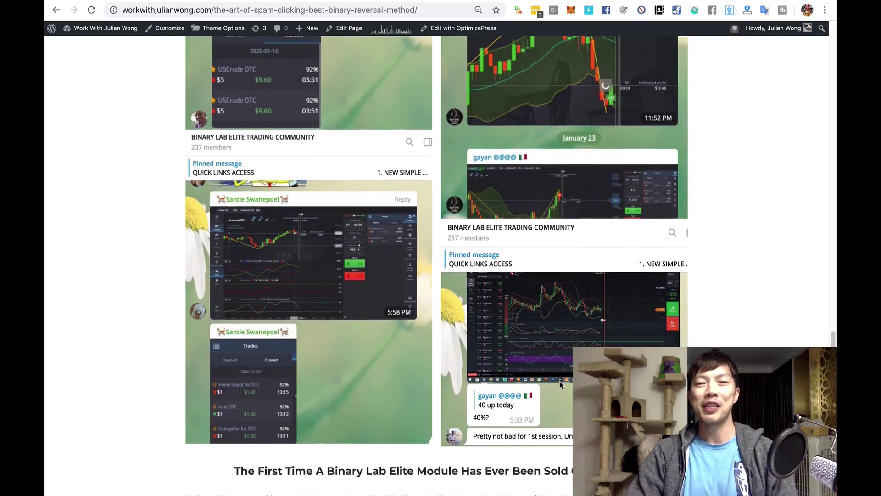
{"action": "scroll", "coordinate": [559, 383], "scroll_direction": "down", "scroll_amount": 2}
{"action": "scroll", "coordinate": [559, 382], "scroll_direction": "down", "scroll_amount": 3}
{"action": "scroll", "coordinate": [558, 393], "scroll_direction": "down", "scroll_amount": 1}
{"action": "scroll", "coordinate": [555, 413], "scroll_direction": "down", "scroll_amount": 2}
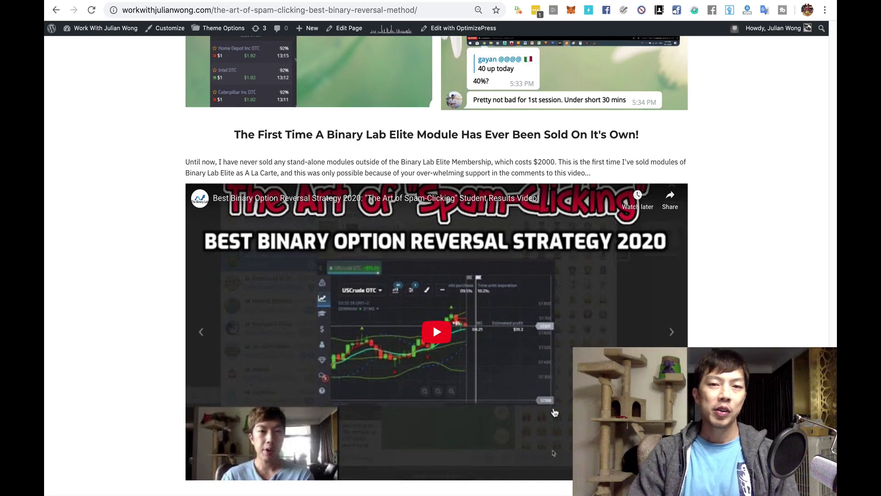
{"action": "scroll", "coordinate": [554, 417], "scroll_direction": "down", "scroll_amount": 1}
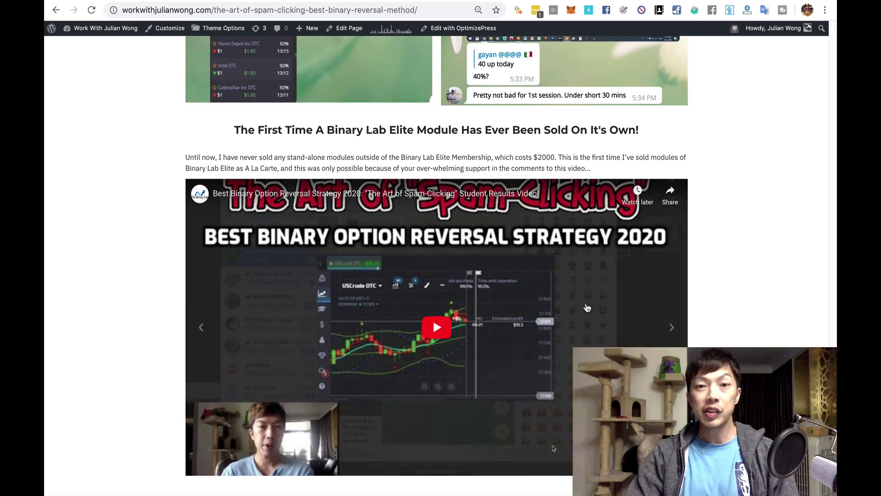
{"action": "scroll", "coordinate": [421, 441], "scroll_direction": "down", "scroll_amount": 10}
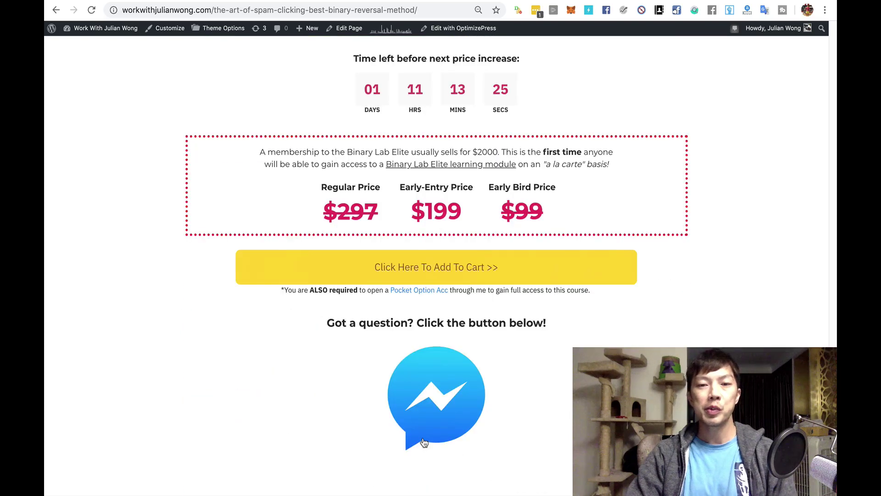